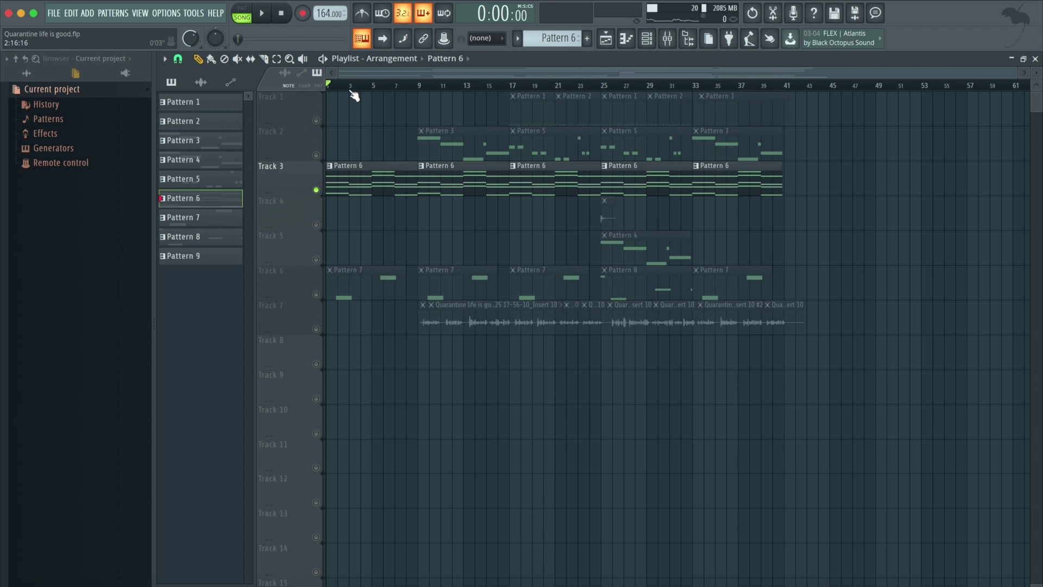
Open Pattern 6 and audition its Kontakt #3 Ethereal Earth instrument with a few notes, closing the plugin window when done
{"action": "double_click", "coordinate": [352, 183]}
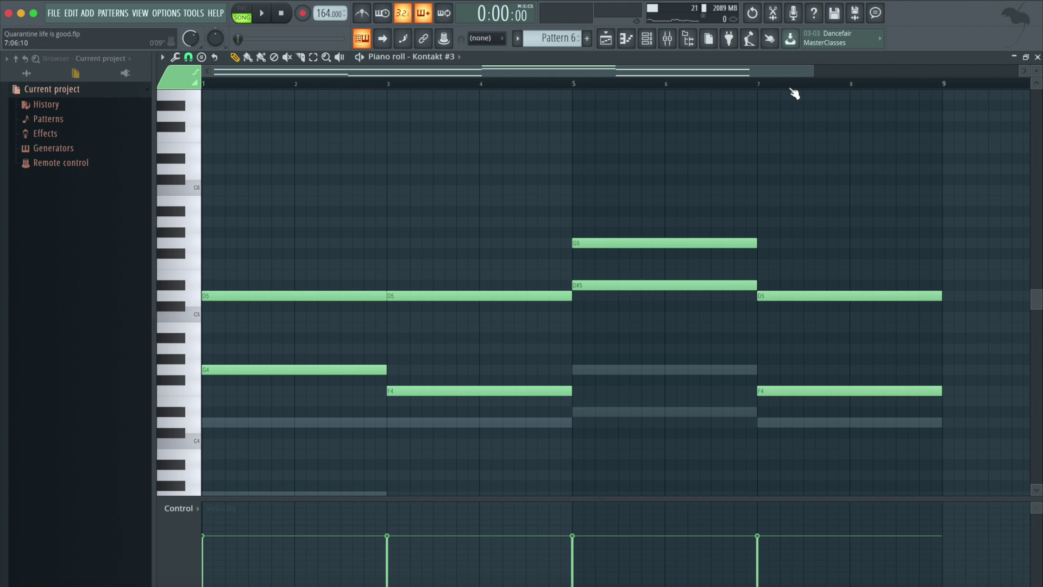
{"action": "left_click", "coordinate": [647, 38]}
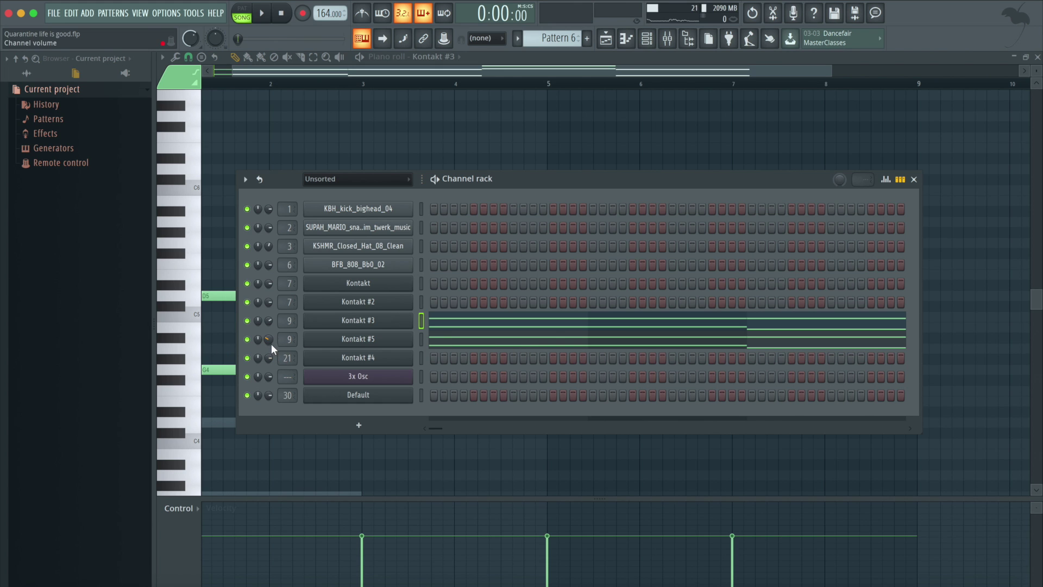
{"action": "left_click", "coordinate": [376, 324]}
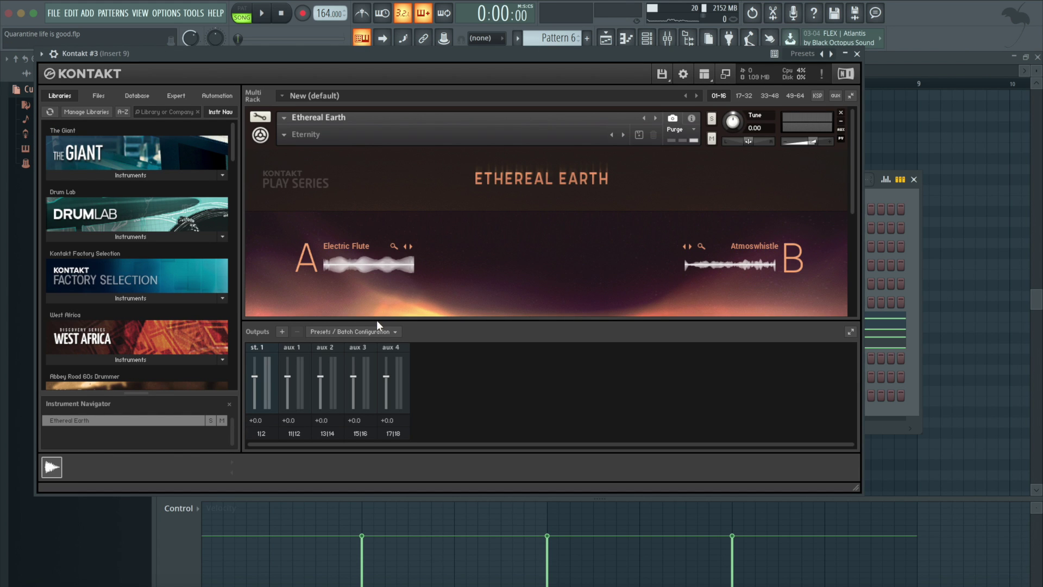
{"action": "key", "text": "t"}
{"action": "key", "text": "b"}
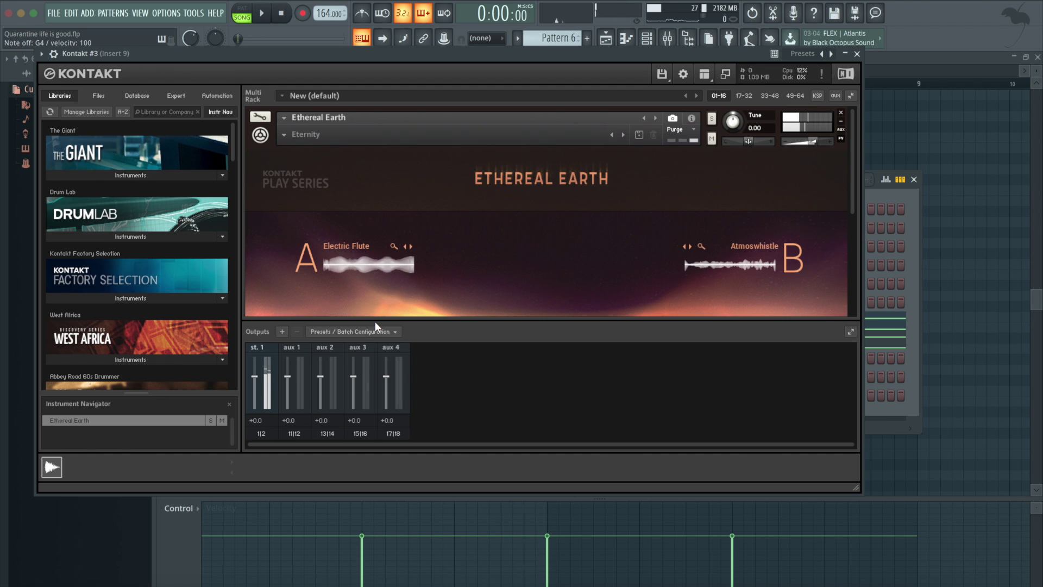
{"action": "key", "text": "e"}
{"action": "key", "text": "r"}
{"action": "left_click", "coordinate": [864, 67]}
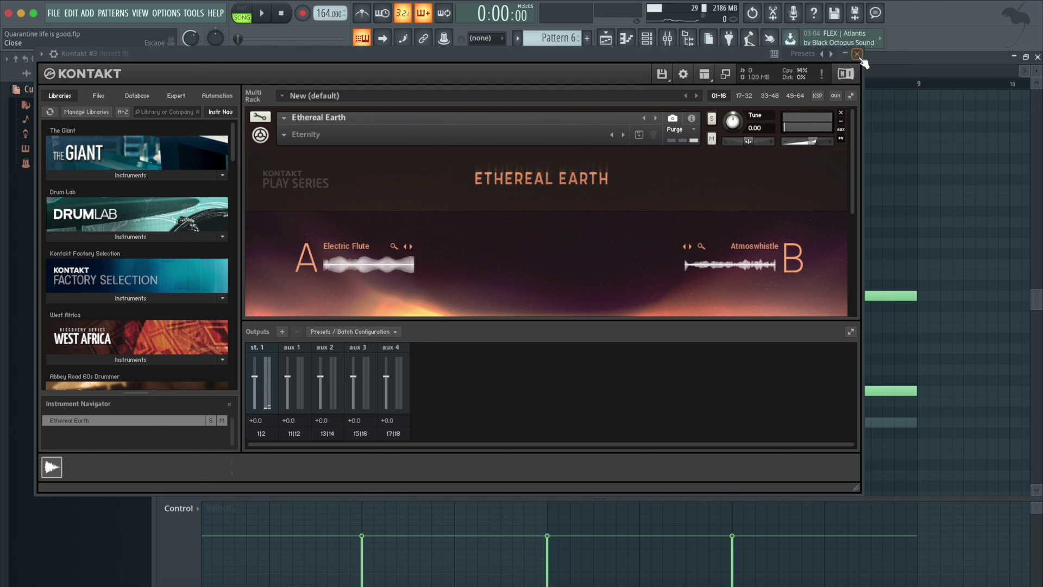
{"action": "left_click", "coordinate": [858, 54]}
View all of Pattern 6's Kontakt #3 notes in the piano roll and play them back
{"action": "scroll", "coordinate": [276, 319], "scroll_direction": "down", "scroll_amount": 5}
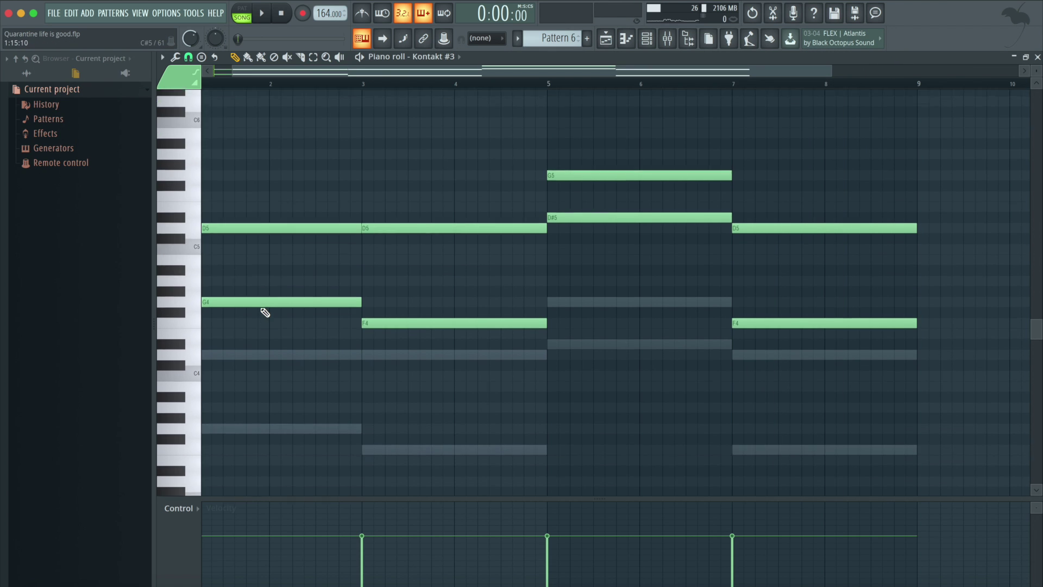
{"action": "scroll", "coordinate": [258, 255], "scroll_direction": "left", "scroll_amount": 1}
{"action": "scroll", "coordinate": [258, 255], "scroll_direction": "up", "scroll_amount": 2}
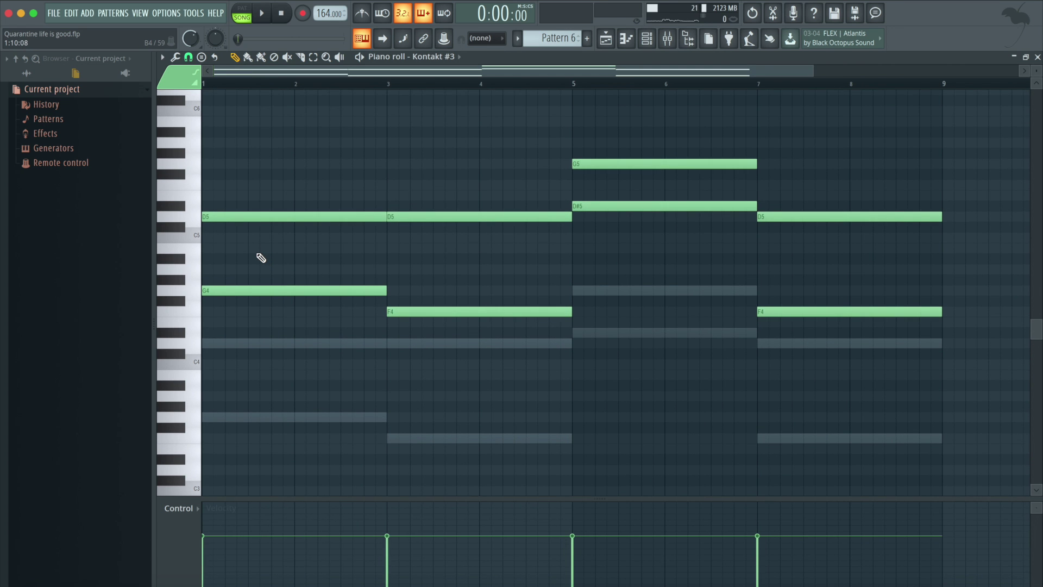
{"action": "key", "text": "space"}
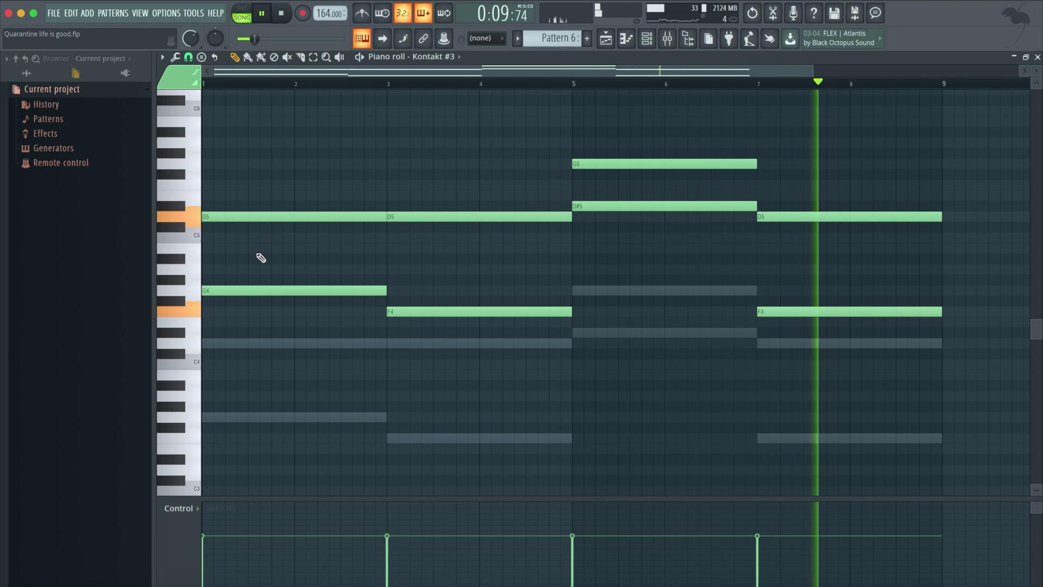
{"action": "key", "text": "space"}
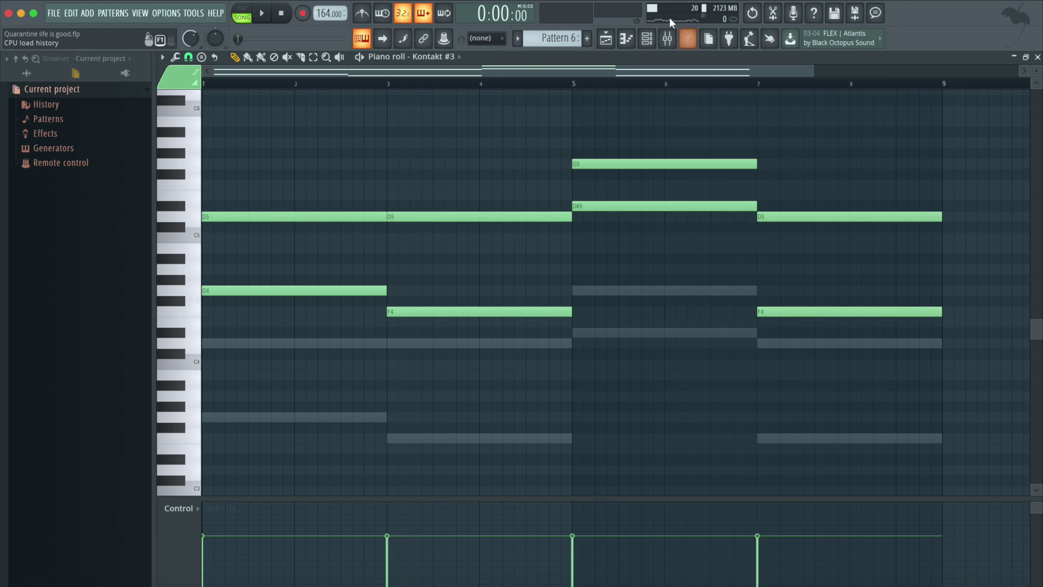
Return to the playlist, unmute track 6, mute track 3 and place the playhead at bar 2
{"action": "left_click", "coordinate": [647, 38]}
{"action": "left_click", "coordinate": [608, 39]}
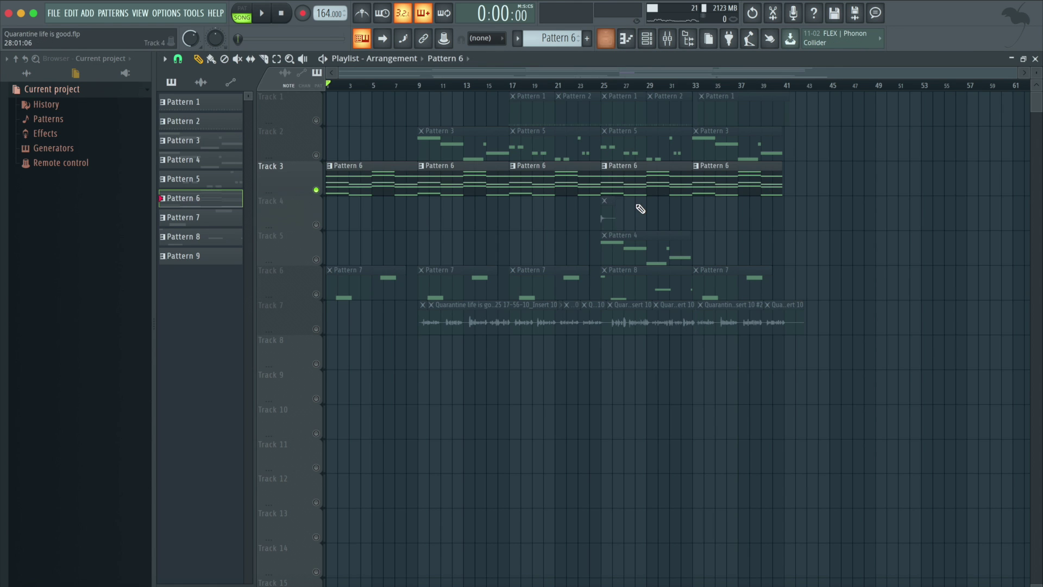
{"action": "left_click", "coordinate": [316, 294]}
{"action": "left_click", "coordinate": [345, 87]}
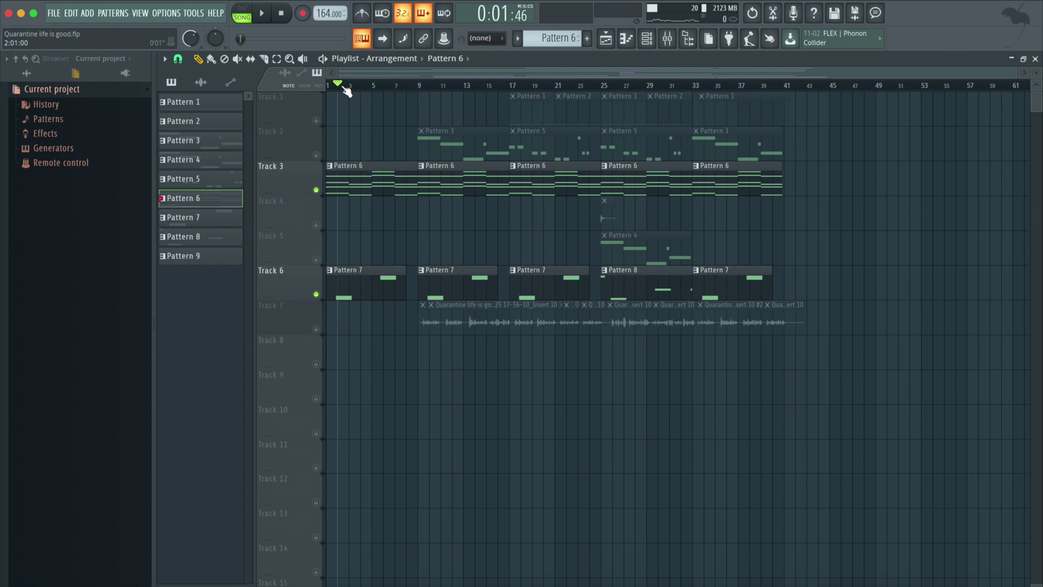
{"action": "left_click", "coordinate": [315, 189]}
{"action": "key", "text": "space"}
{"action": "key", "text": "space"}
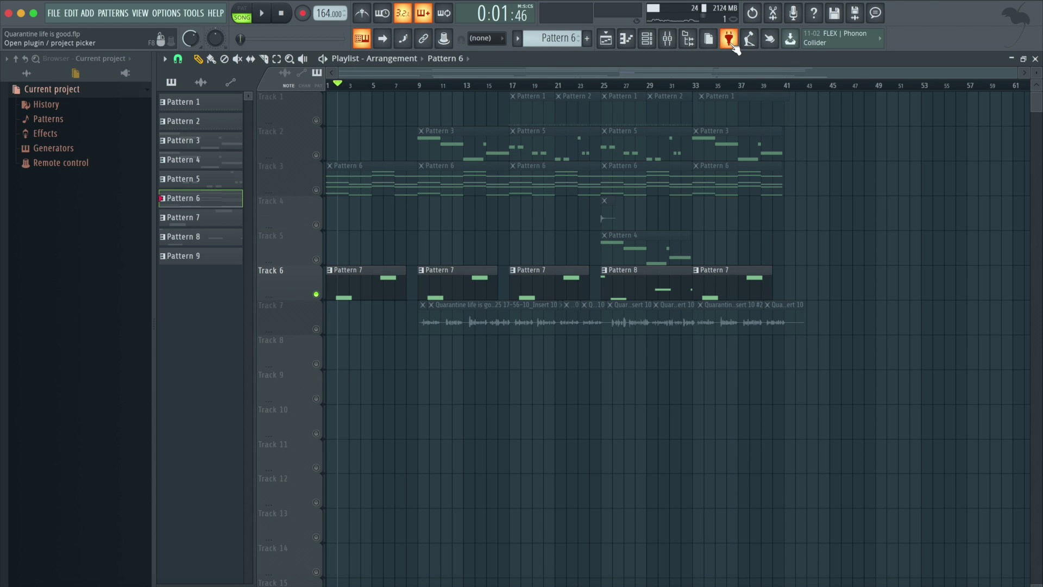
Reactivate all inserts in the mixer and play back track 6 alone from bar 2
{"action": "left_click", "coordinate": [667, 38]}
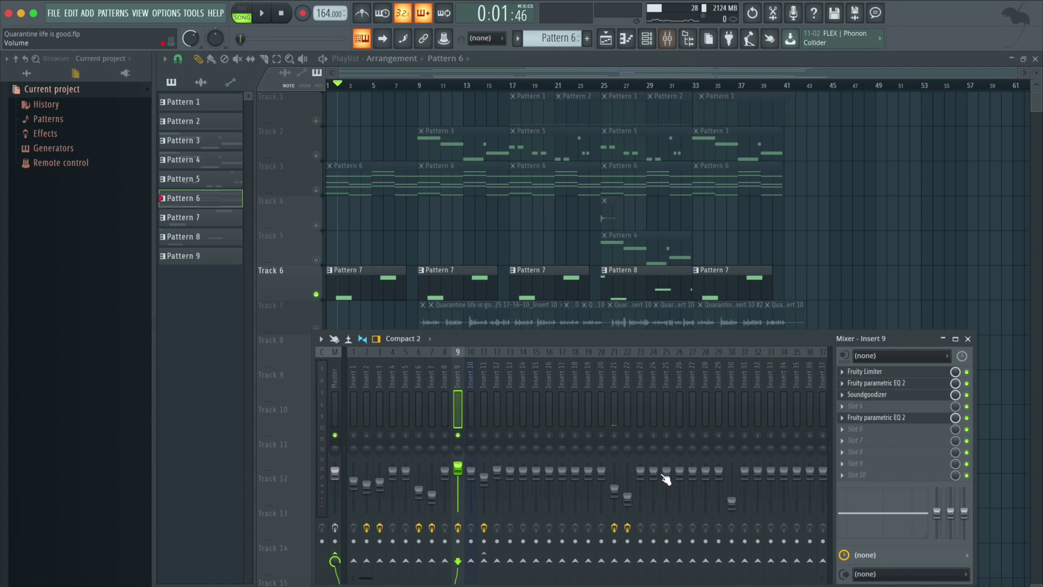
{"action": "left_click", "coordinate": [614, 435]}
{"action": "key", "text": "space"}
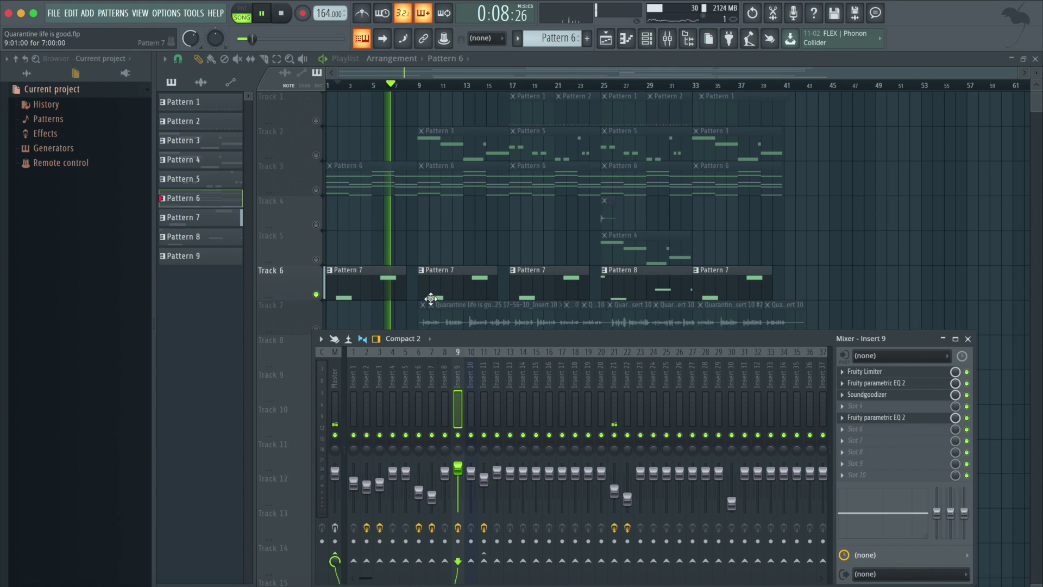
{"action": "key", "text": "space"}
Unmute track 3 and play tracks 3 and 6 together from the beginning of the arrangement
{"action": "left_click", "coordinate": [316, 189]}
{"action": "key", "text": "F9"}
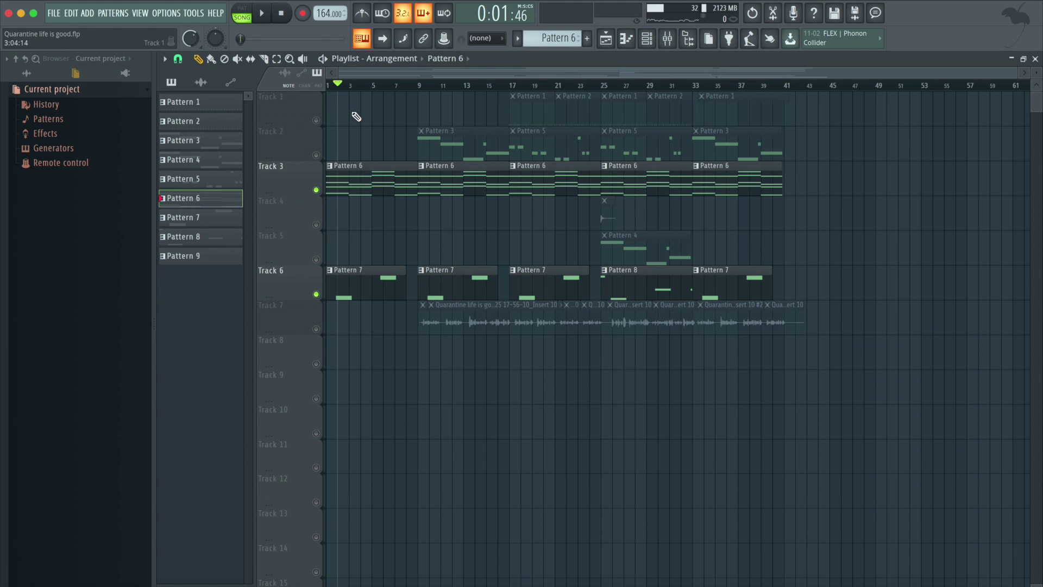
{"action": "left_click", "coordinate": [337, 86]}
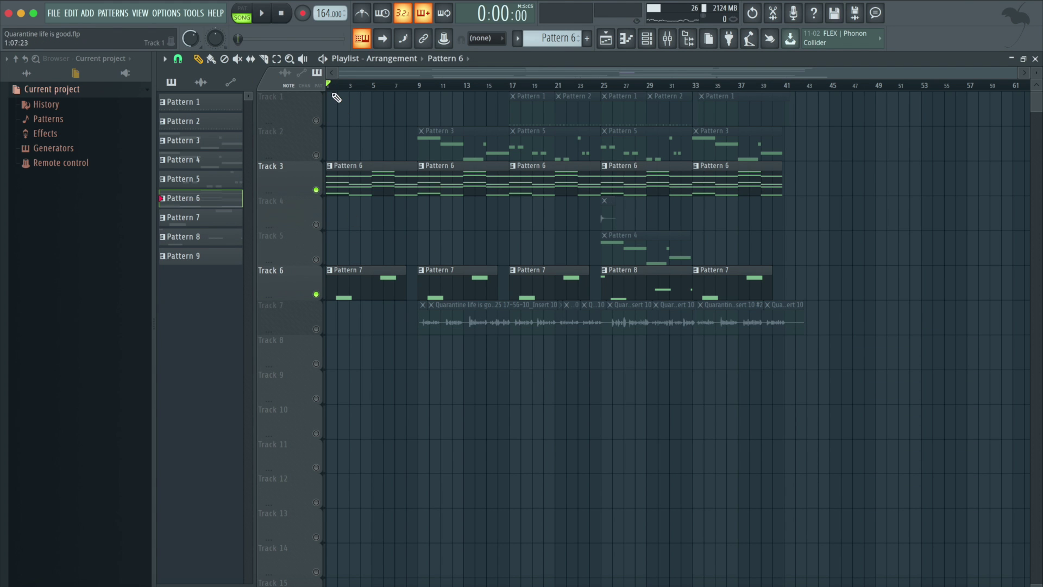
{"action": "key", "text": "space"}
{"action": "scroll", "coordinate": [349, 82], "scroll_direction": "up", "scroll_amount": 4}
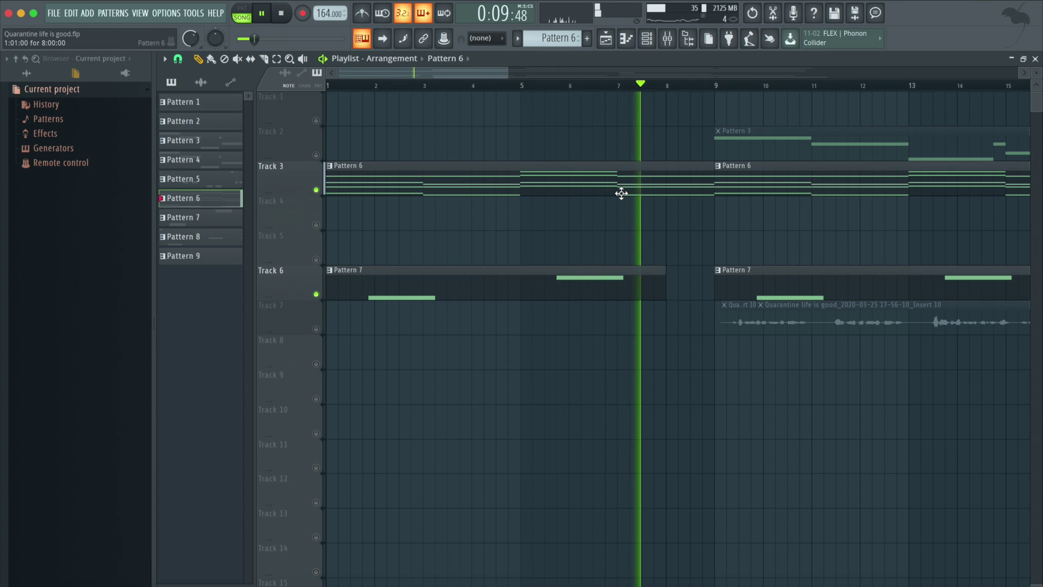
{"action": "key", "text": "space"}
Place the playhead at bar 9 and solo playlist track 2
{"action": "left_click_drag", "start_coordinate": [501, 74], "coordinate": [838, 74]}
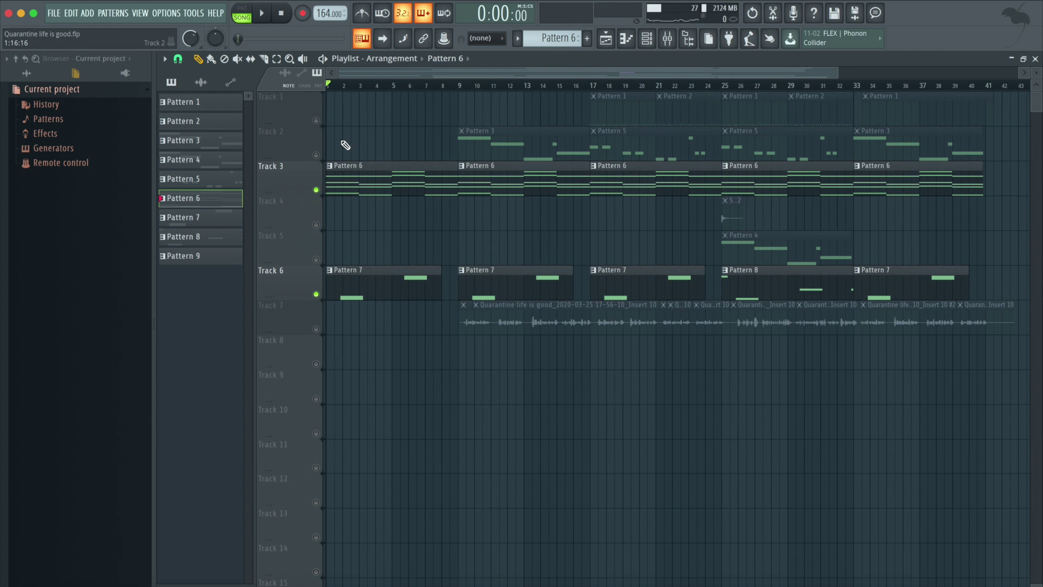
{"action": "left_click", "coordinate": [316, 155]}
{"action": "left_click", "coordinate": [459, 85]}
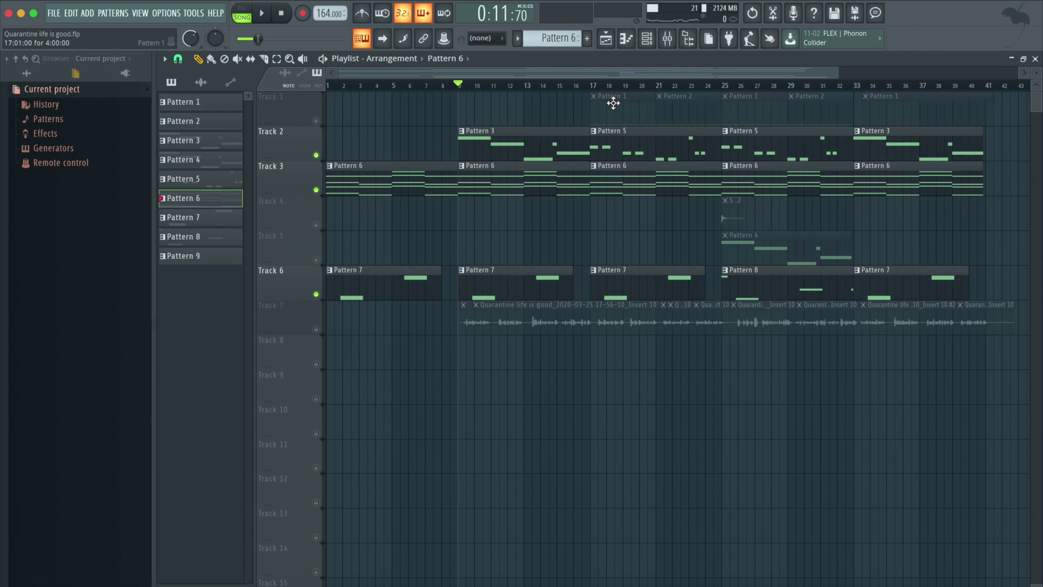
{"action": "left_click", "coordinate": [677, 42]}
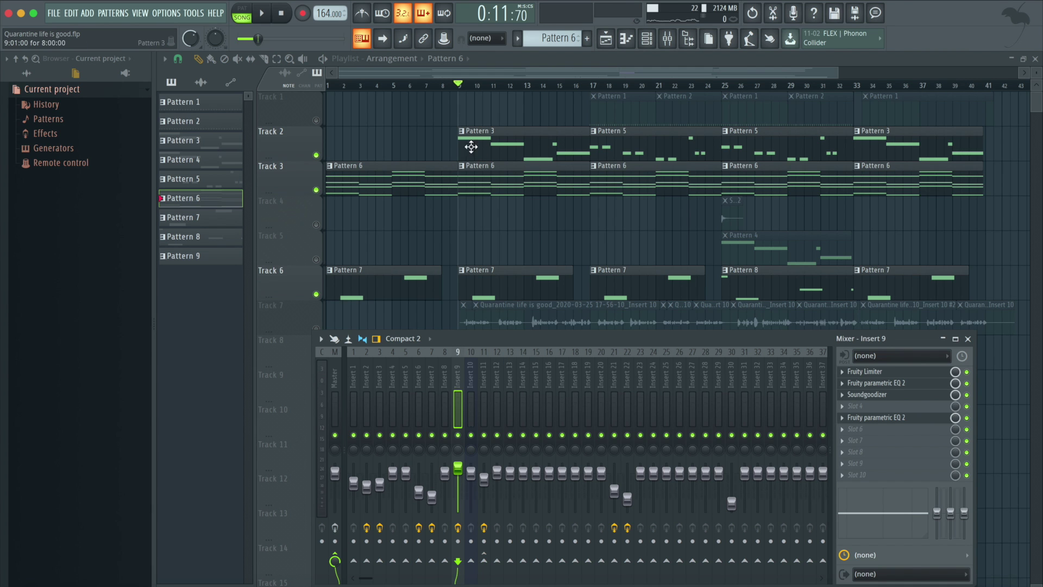
{"action": "left_click", "coordinate": [316, 155], "text": "ctrl"}
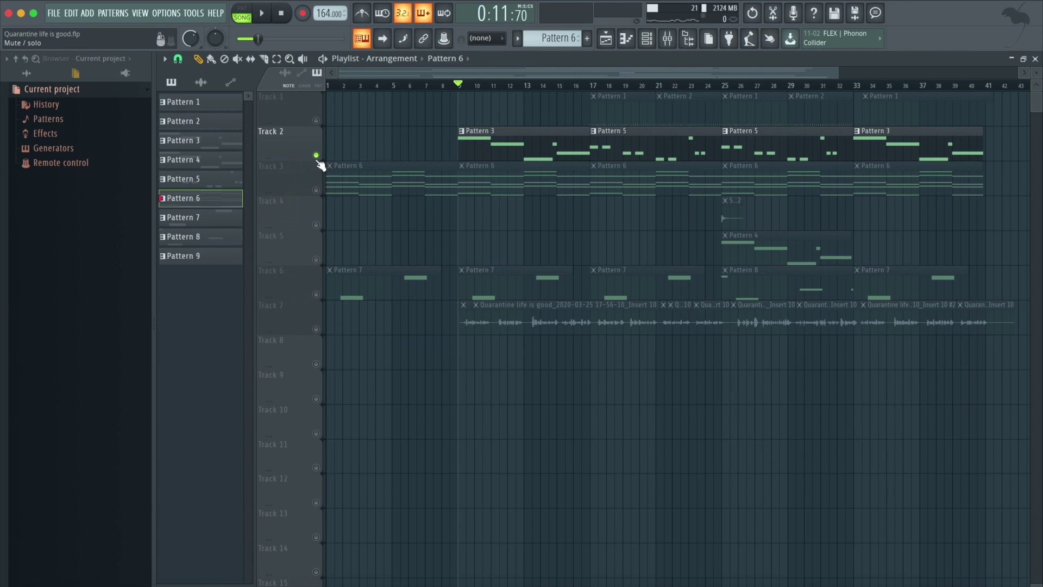
Check the mixer inserts against a brief playback of the soloed track 2
{"action": "left_click", "coordinate": [671, 44]}
{"action": "key", "text": "space"}
{"action": "key", "text": "space"}
{"action": "left_click", "coordinate": [483, 109]}
{"action": "scroll", "coordinate": [538, 259], "scroll_direction": "down", "scroll_amount": 2}
{"action": "scroll", "coordinate": [535, 258], "scroll_direction": "up", "scroll_amount": 2}
{"action": "scroll", "coordinate": [534, 260], "scroll_direction": "down", "scroll_amount": 1}
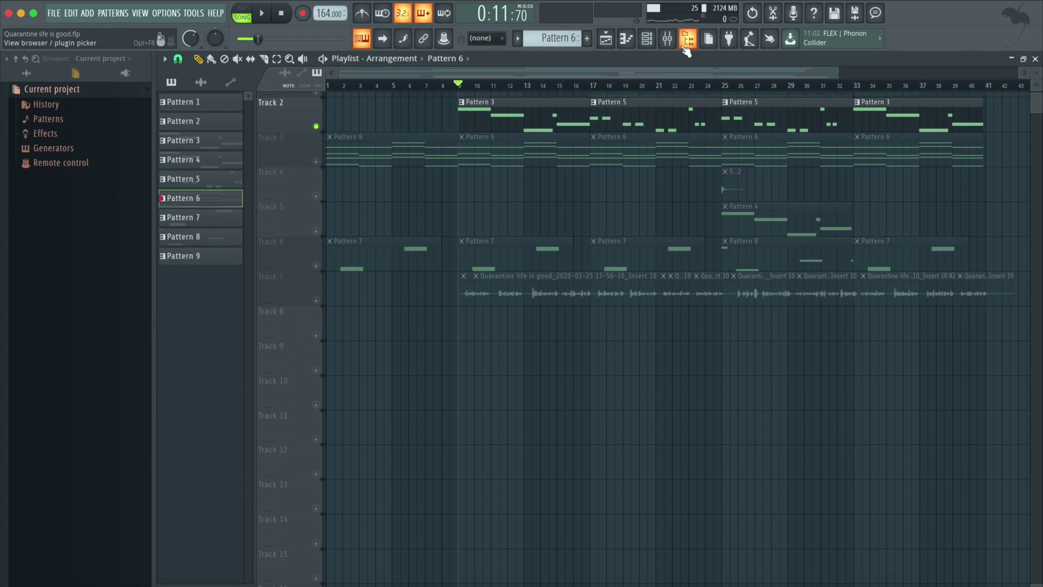
{"action": "left_click", "coordinate": [667, 38]}
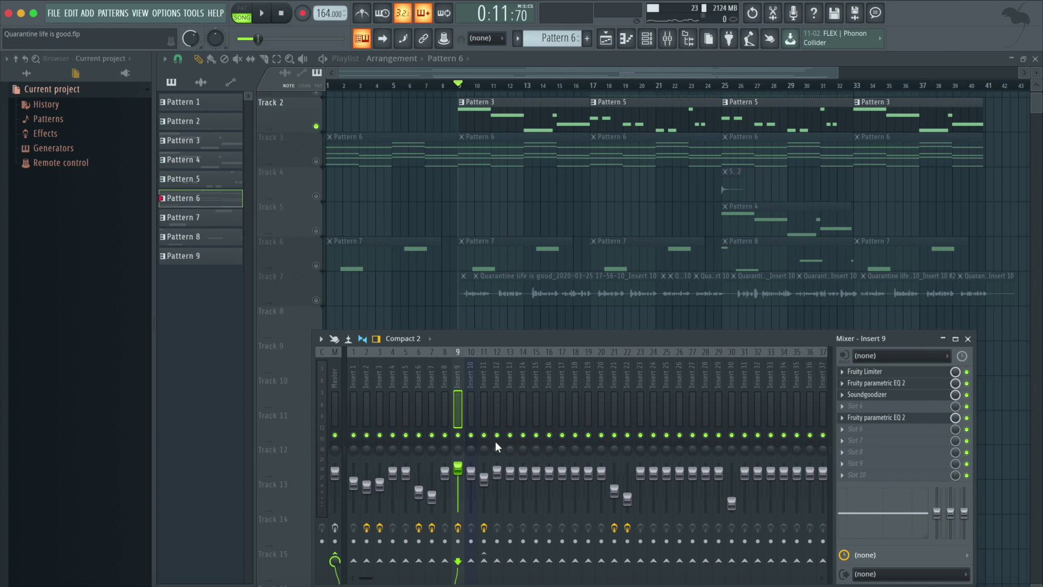
{"action": "left_click", "coordinate": [575, 73]}
{"action": "scroll", "coordinate": [608, 189], "scroll_direction": "up", "scroll_amount": 1}
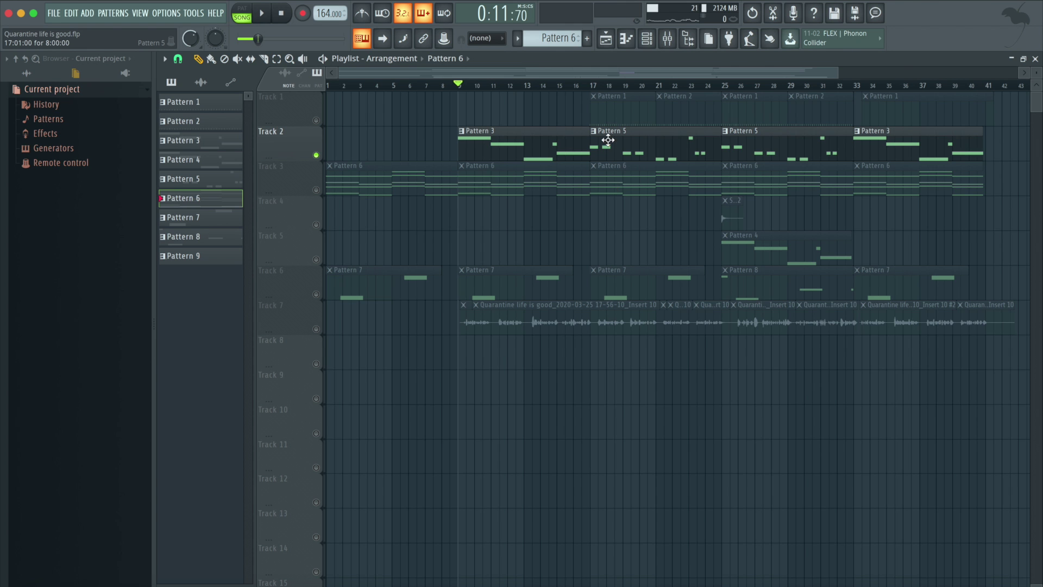
Play the soloed track 2 from bar 9 and check in the channel rack which instruments sound
{"action": "left_click_drag", "start_coordinate": [833, 73], "coordinate": [1011, 74]}
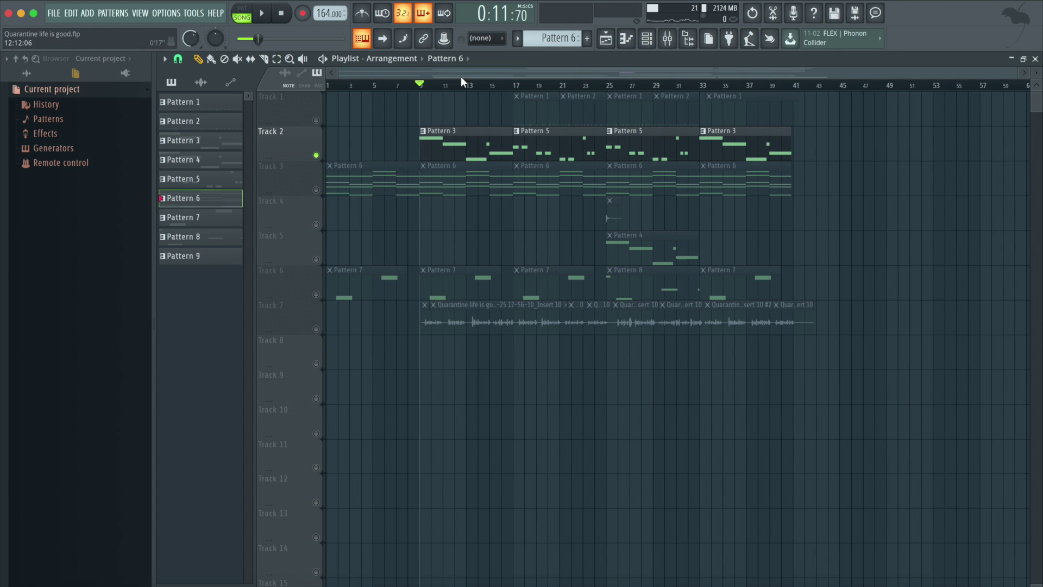
{"action": "key", "text": "space"}
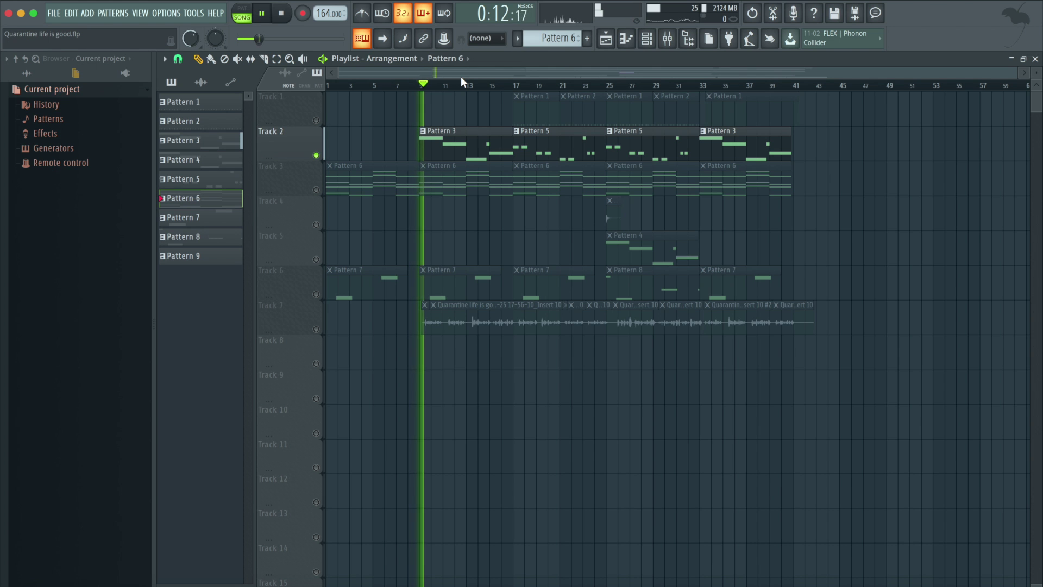
{"action": "left_click", "coordinate": [655, 42]}
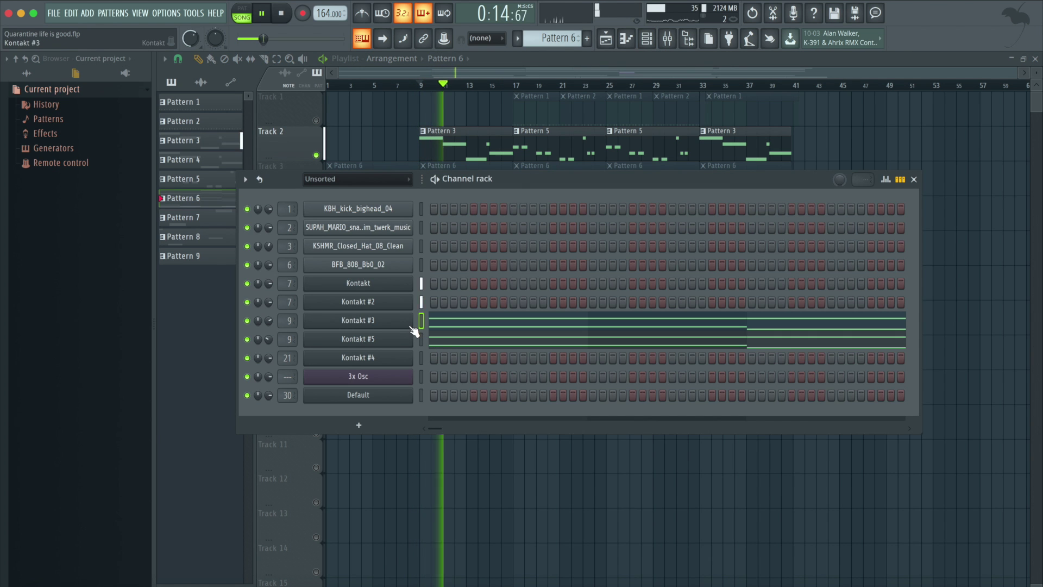
{"action": "key", "text": "space"}
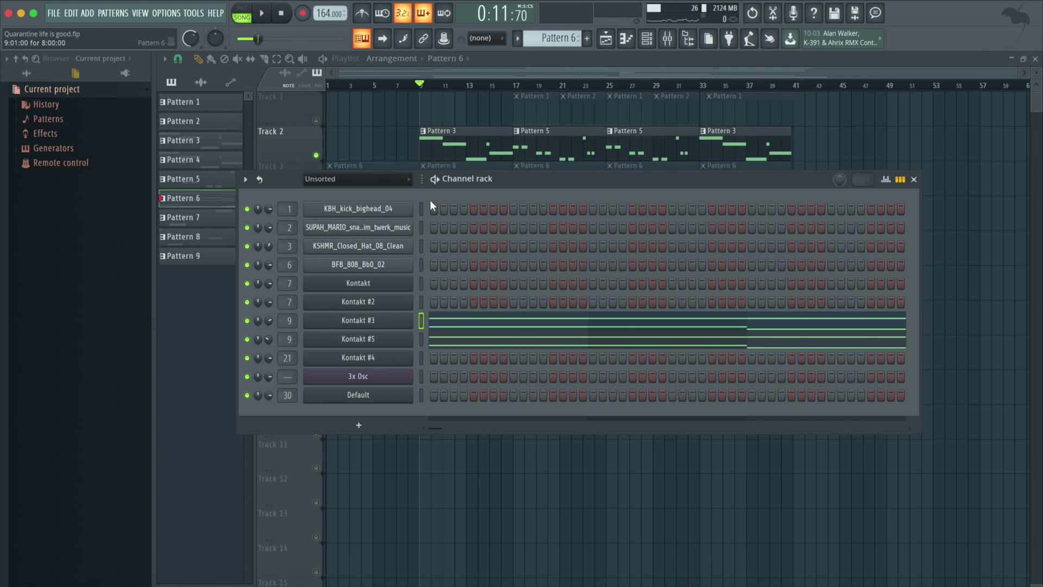
Open the Kontakt channel's Solo Guitar, look over its controls, audition it with a few notes and close it
{"action": "left_click", "coordinate": [392, 284]}
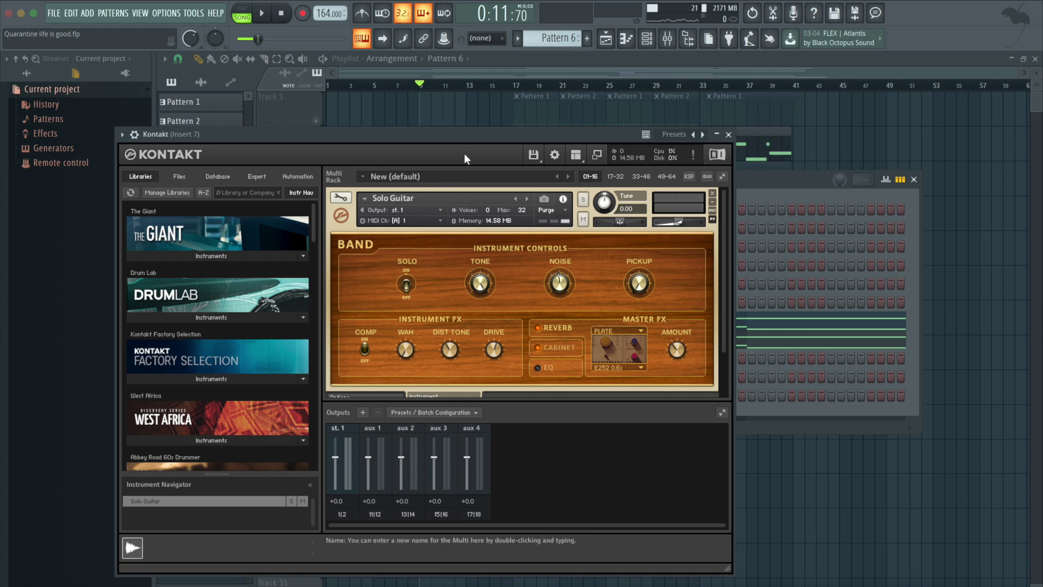
{"action": "scroll", "coordinate": [488, 258], "scroll_direction": "down", "scroll_amount": 1}
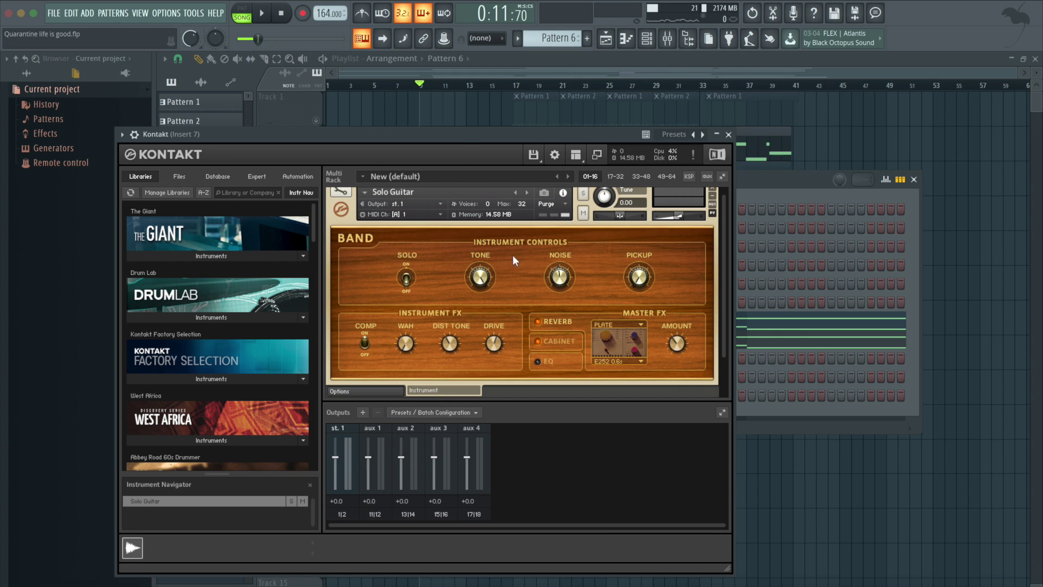
{"action": "key", "text": "c"}
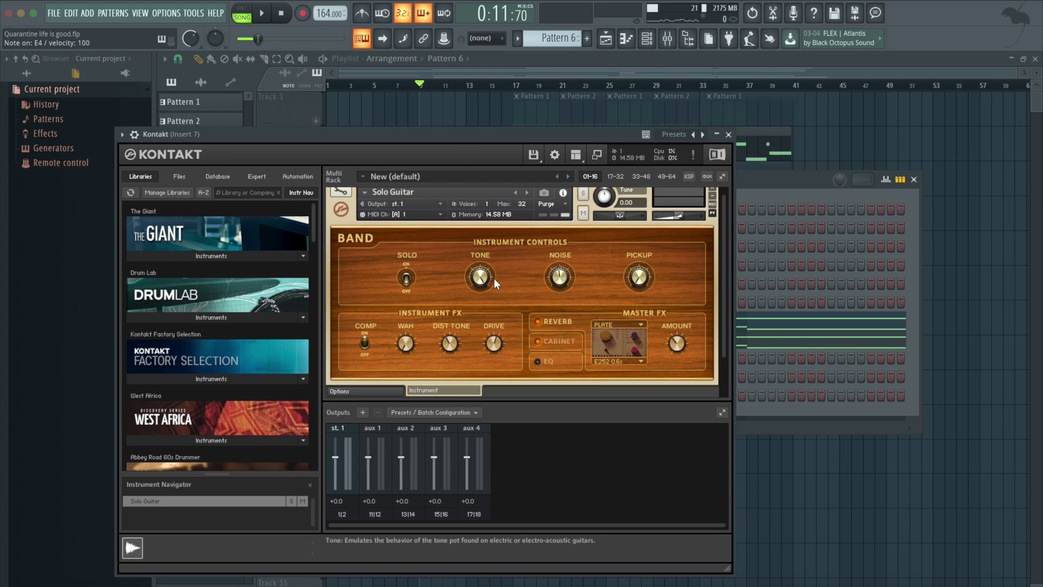
{"action": "key", "text": "g"}
{"action": "key", "text": "c"}
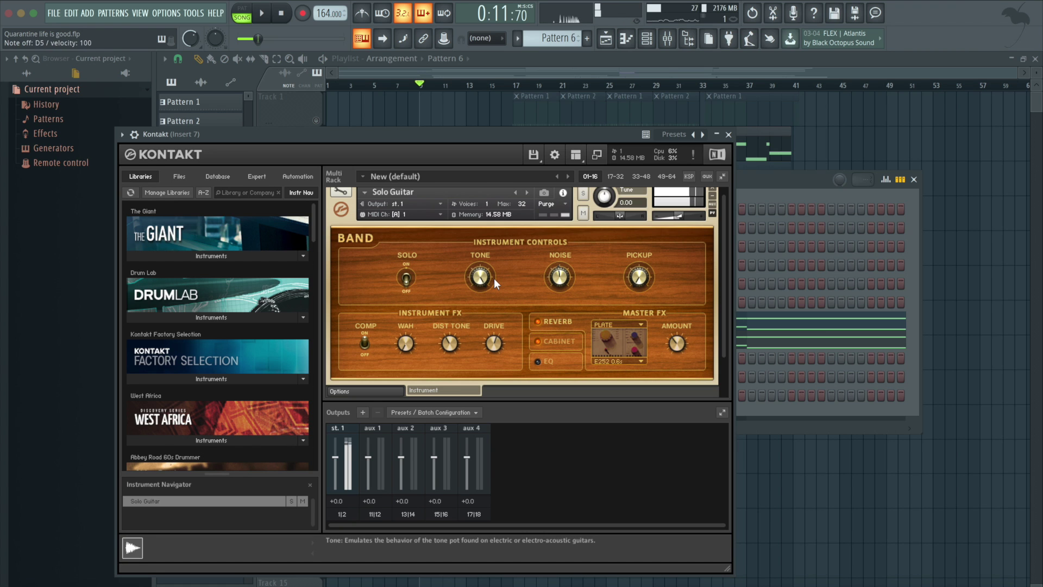
{"action": "left_click", "coordinate": [728, 135]}
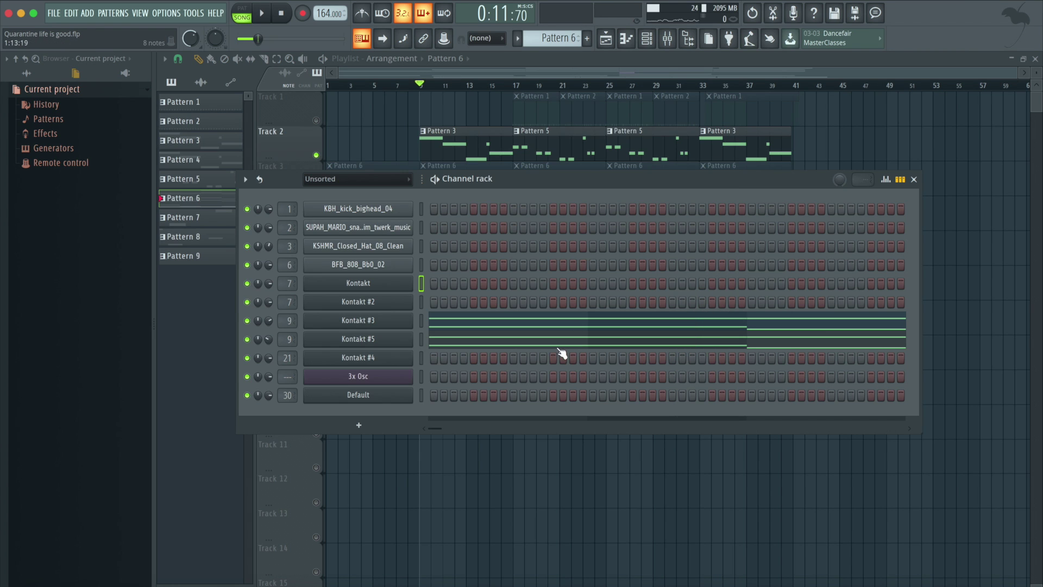
Open the Kontakt #2 channel's Harpsichord, look over its controls and audition it with a note
{"action": "left_click", "coordinate": [387, 308]}
{"action": "scroll", "coordinate": [422, 306], "scroll_direction": "down", "scroll_amount": 1}
{"action": "scroll", "coordinate": [422, 295], "scroll_direction": "up", "scroll_amount": 1}
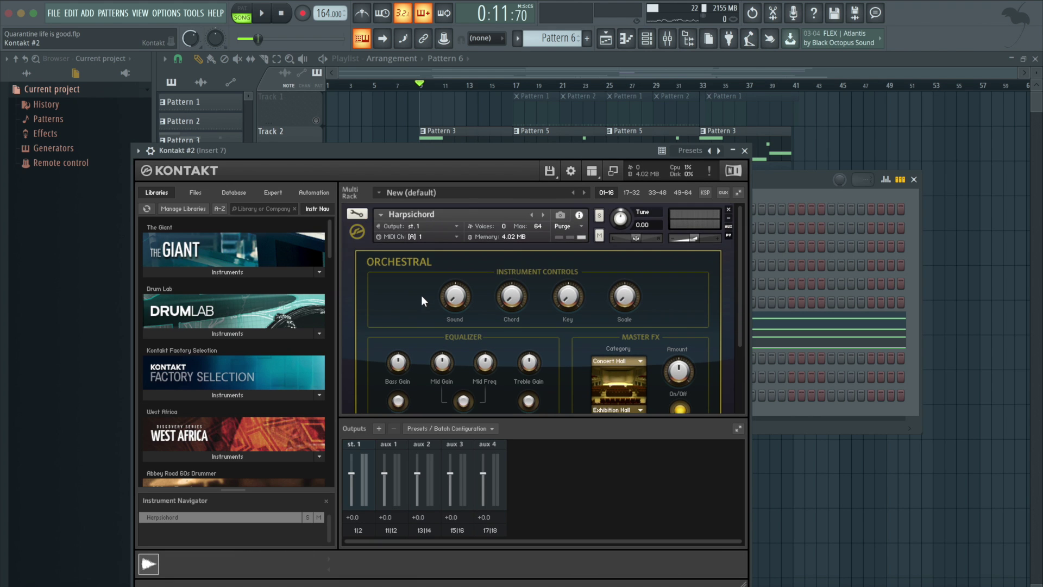
{"action": "scroll", "coordinate": [422, 295], "scroll_direction": "down", "scroll_amount": 2}
{"action": "scroll", "coordinate": [391, 246], "scroll_direction": "up", "scroll_amount": 1}
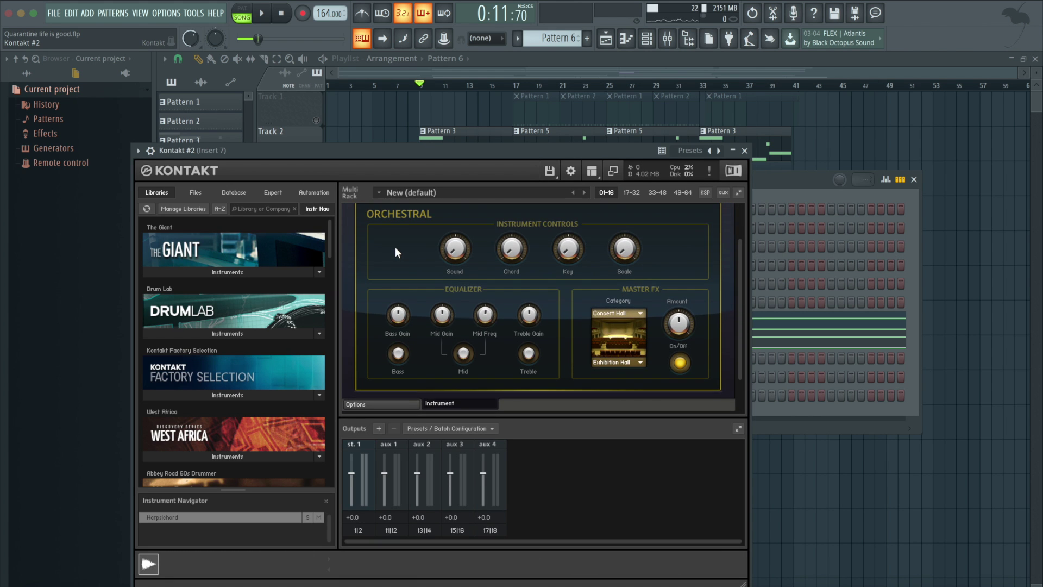
{"action": "key", "text": "v"}
Play the arrangement from bar 9, close the Kontakt #2 window and bring in tracks 3 and 6 alongside track 2
{"action": "left_click", "coordinate": [457, 72]}
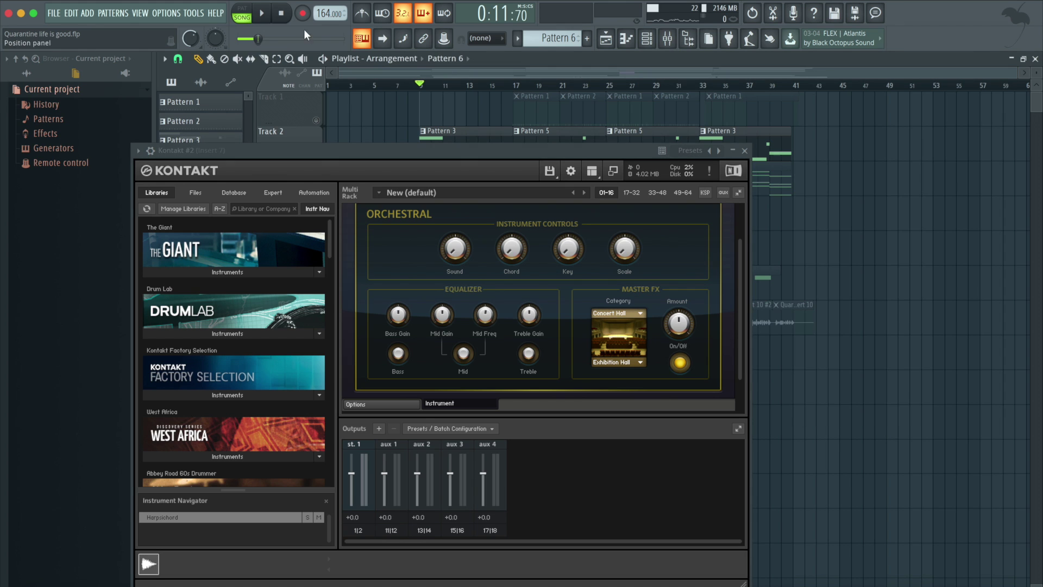
{"action": "left_click", "coordinate": [263, 16]}
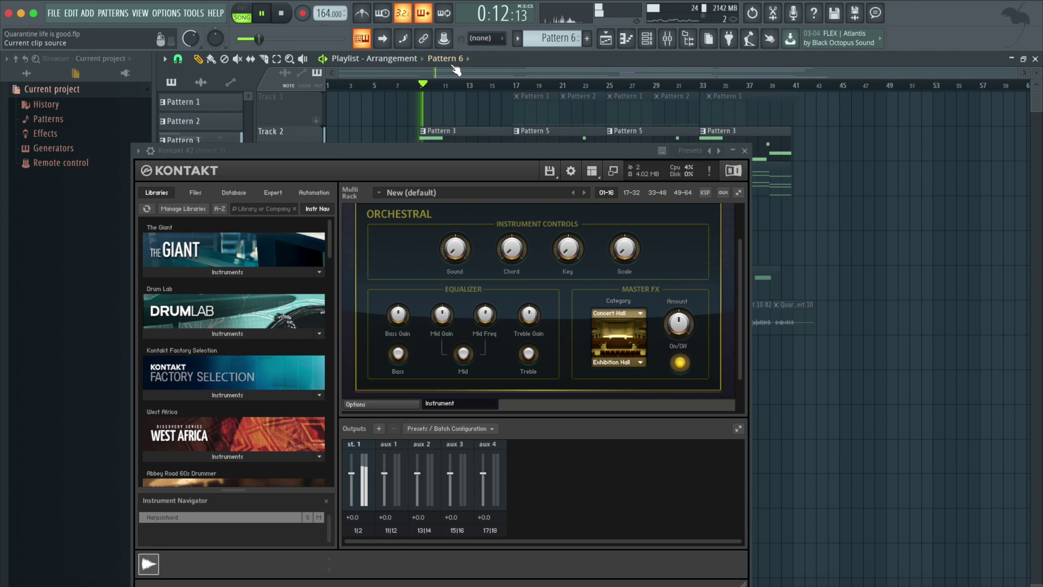
{"action": "left_click", "coordinate": [745, 152]}
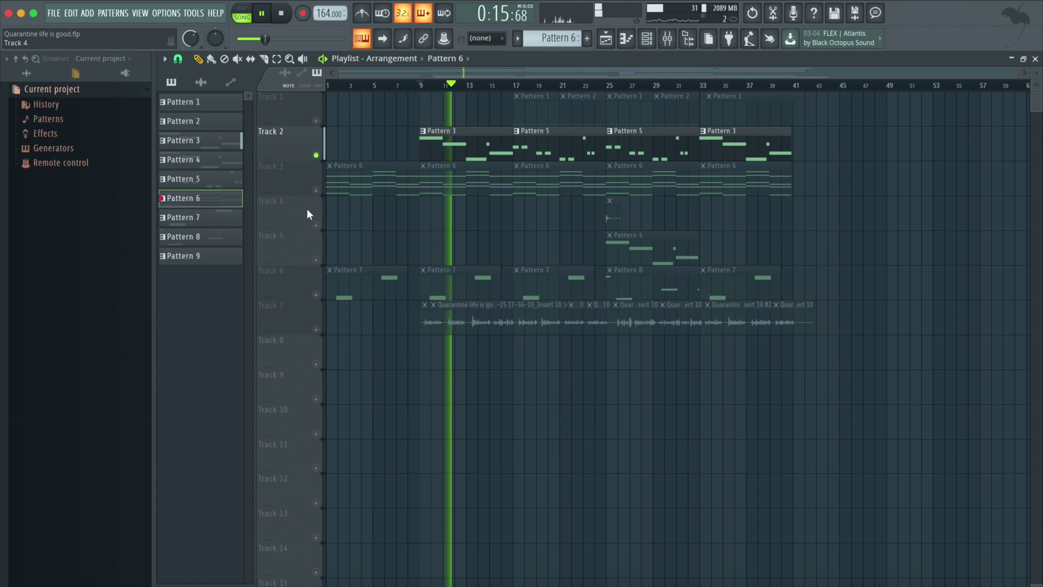
{"action": "left_click", "coordinate": [316, 190]}
{"action": "left_click", "coordinate": [316, 294]}
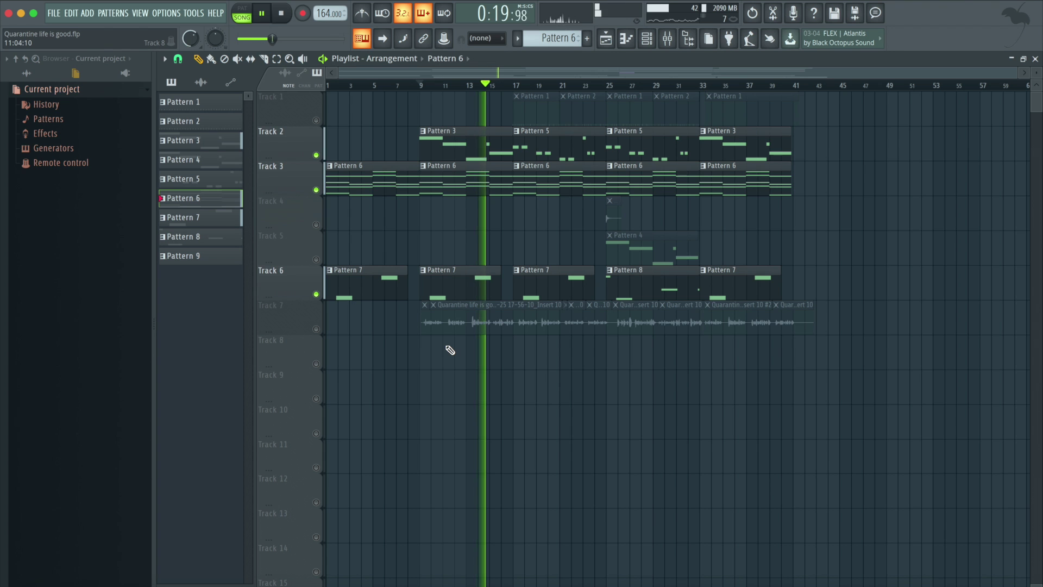
Stop playback, review the Kontakt notes of track 2's Pattern 3 clip in the piano roll and return to the playlist
{"action": "key", "text": "space"}
{"action": "double_click", "coordinate": [461, 155]}
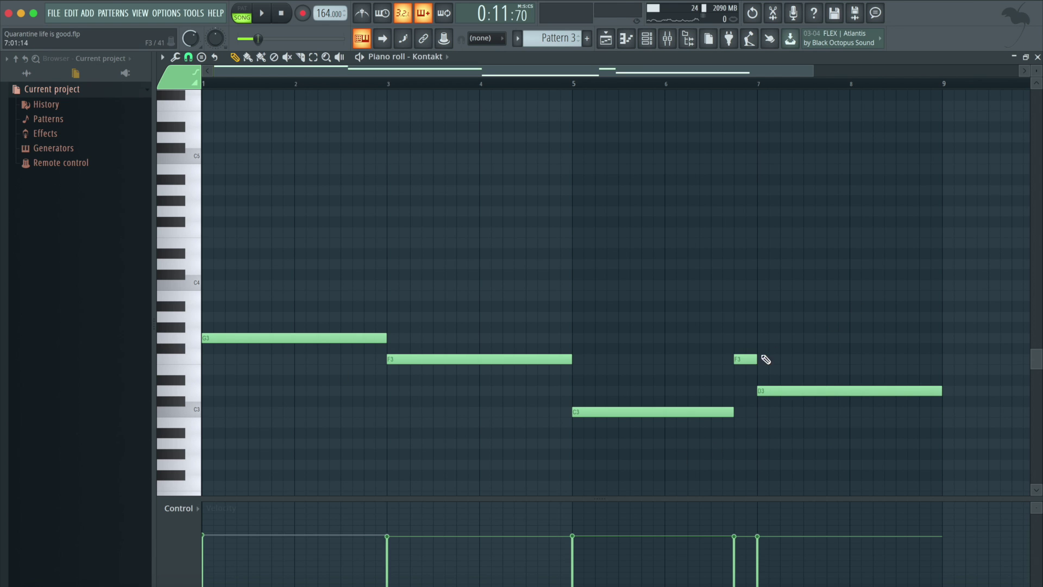
{"action": "left_click", "coordinate": [606, 38]}
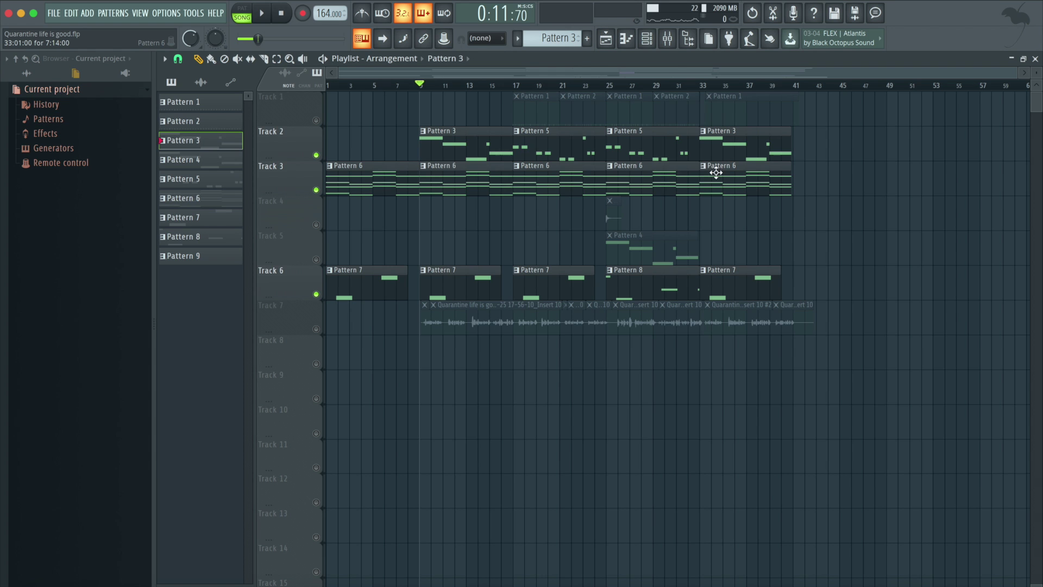
Leave only playlist track 4 unmuted and place the playhead at bar 25
{"action": "left_click", "coordinate": [315, 224]}
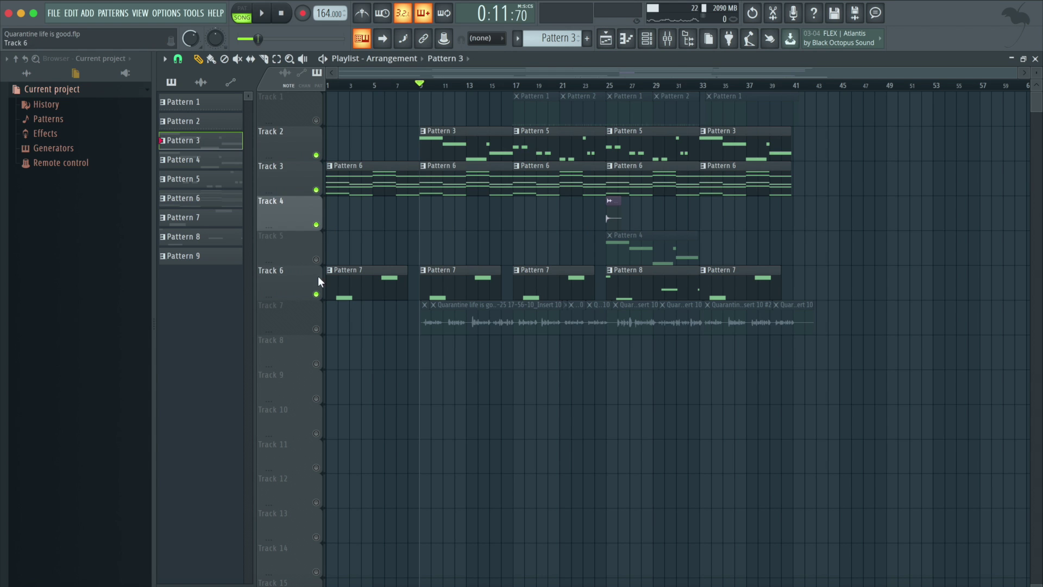
{"action": "right_click", "coordinate": [316, 294]}
{"action": "left_click", "coordinate": [316, 225]}
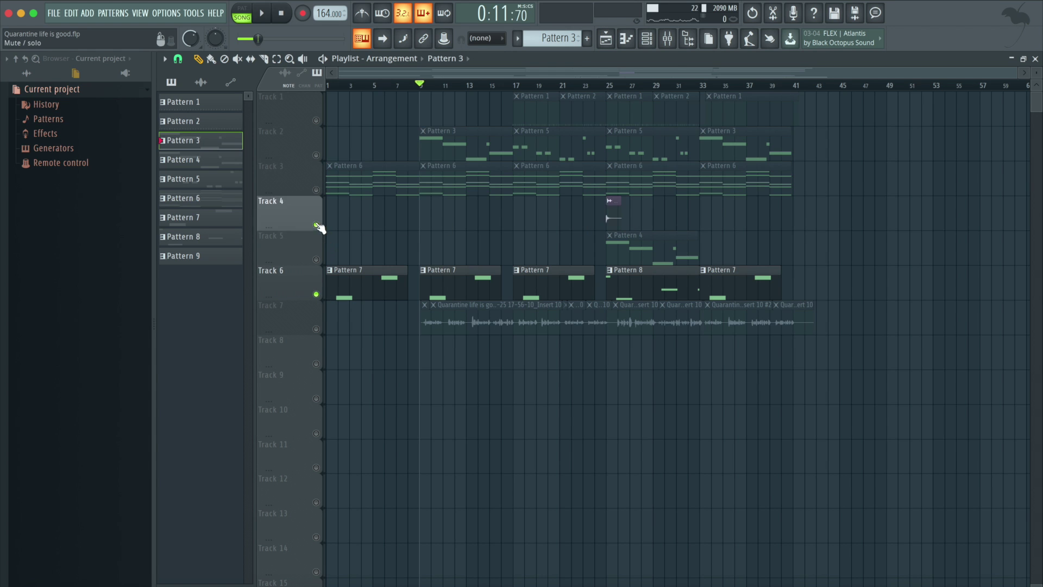
{"action": "left_click", "coordinate": [316, 295]}
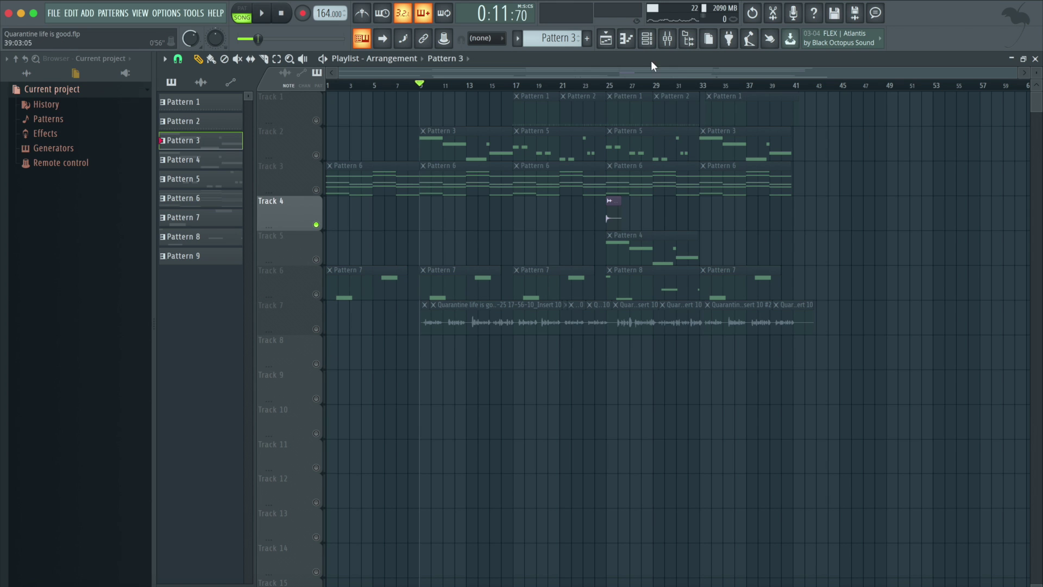
{"action": "left_click", "coordinate": [611, 87]}
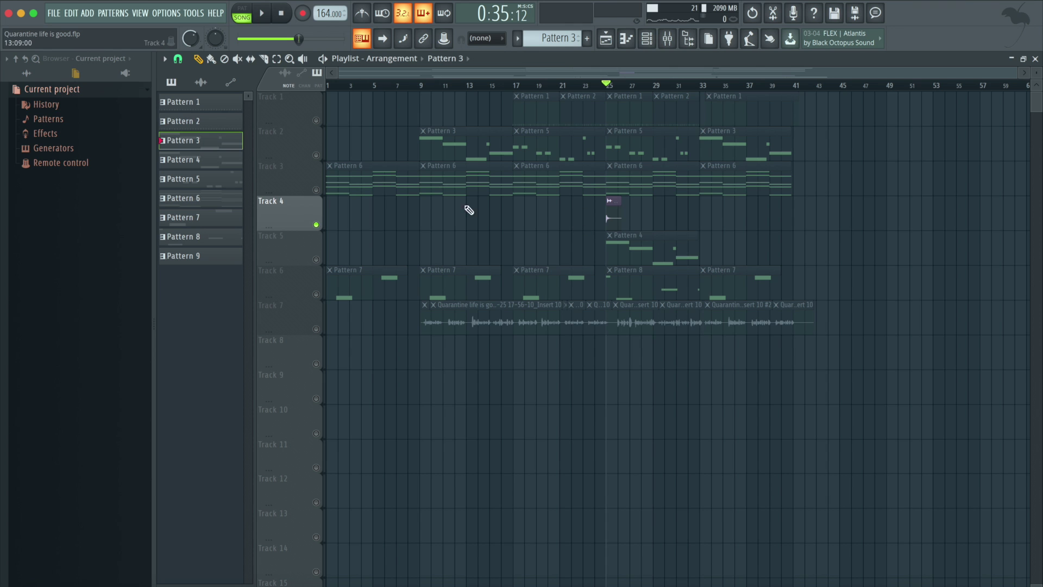
Play the isolated track 4 sample from bar 25 and check the effects on mixer Insert 22
{"action": "key", "text": "F9"}
{"action": "key", "text": "space"}
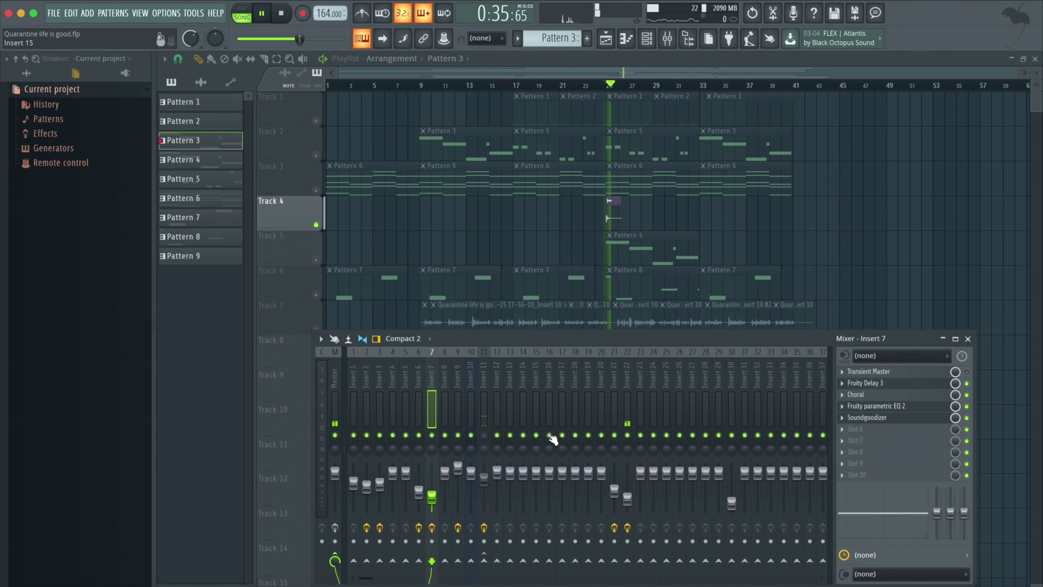
{"action": "left_click", "coordinate": [626, 411]}
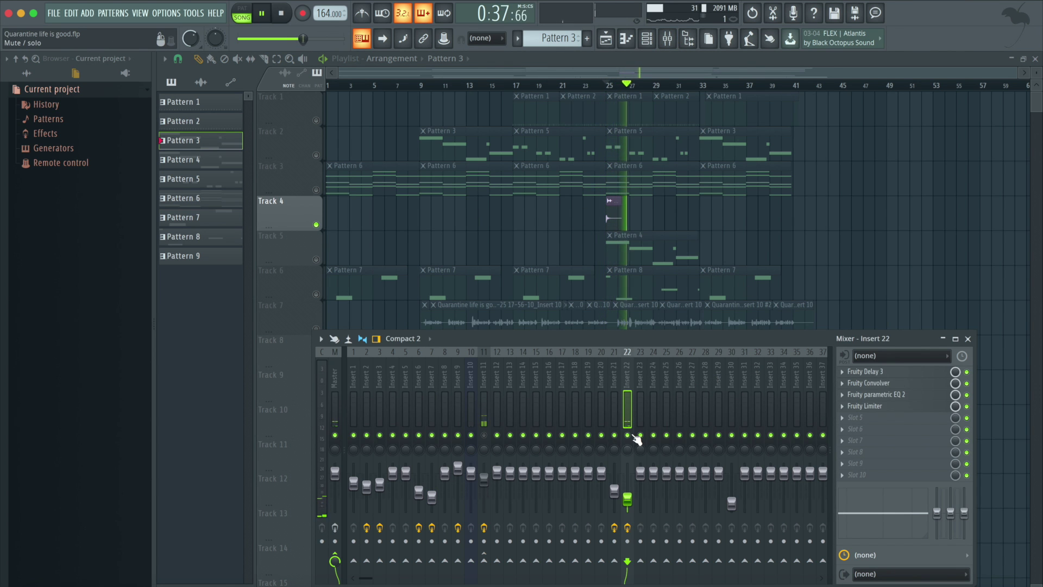
{"action": "key", "text": "space"}
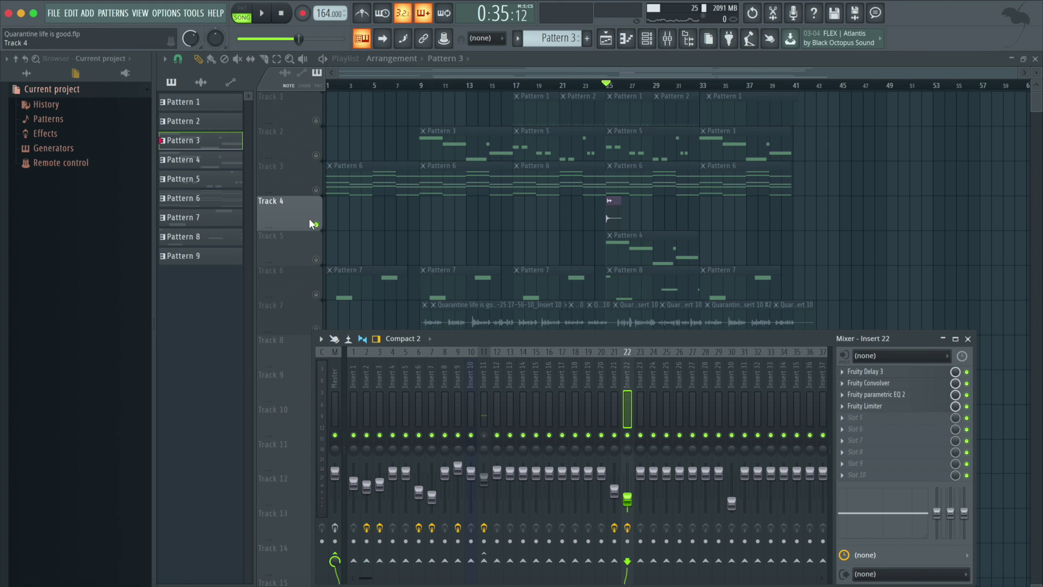
{"action": "key", "text": "F9"}
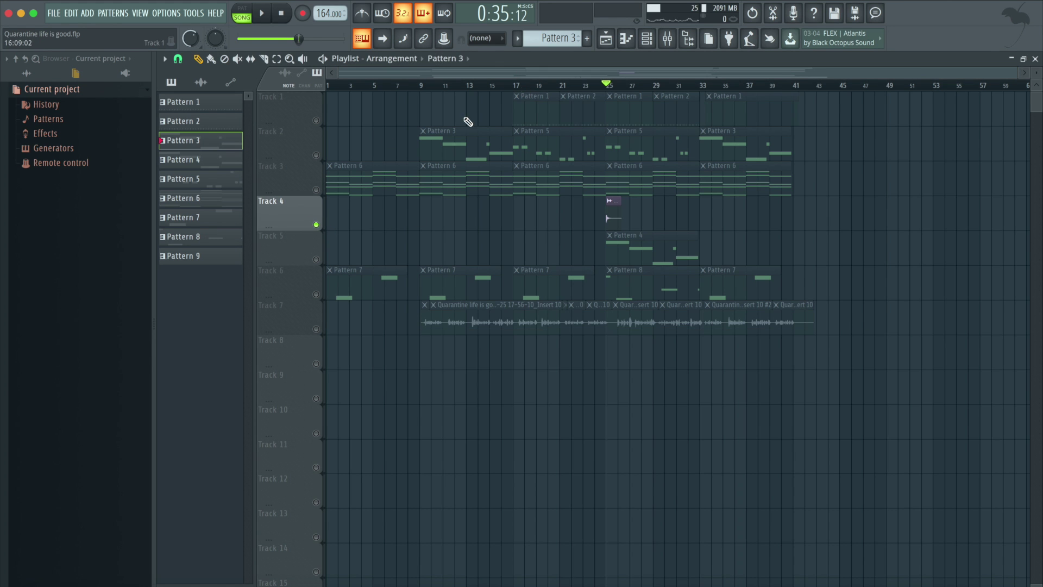
Unmute all playlist tracks, place the playhead at bar 17 and solo track 2
{"action": "right_click", "coordinate": [316, 155]}
{"action": "right_click", "coordinate": [316, 155]}
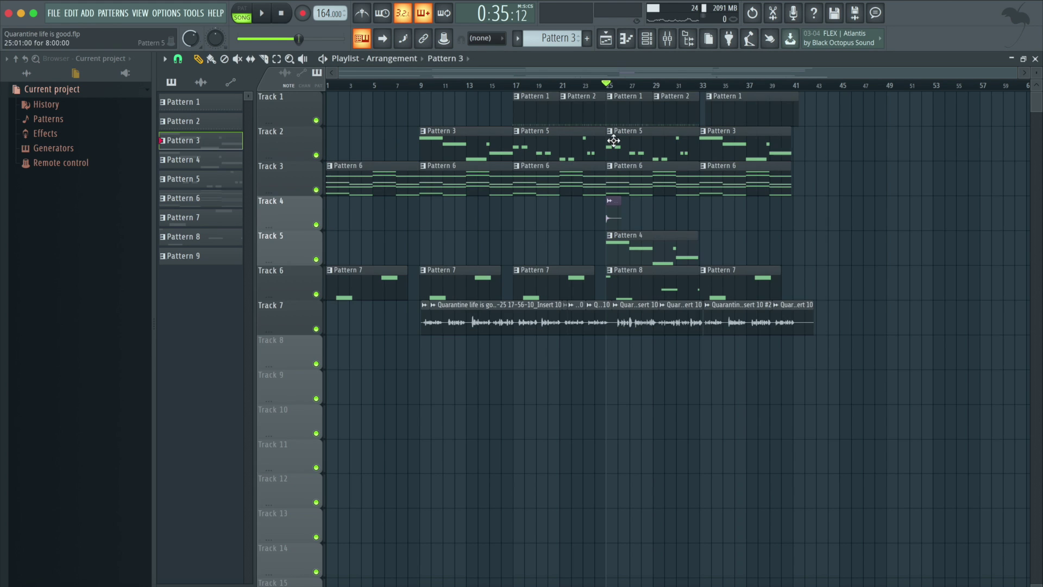
{"action": "scroll", "coordinate": [521, 93], "scroll_direction": "up", "scroll_amount": 3}
{"action": "left_click", "coordinate": [528, 85]}
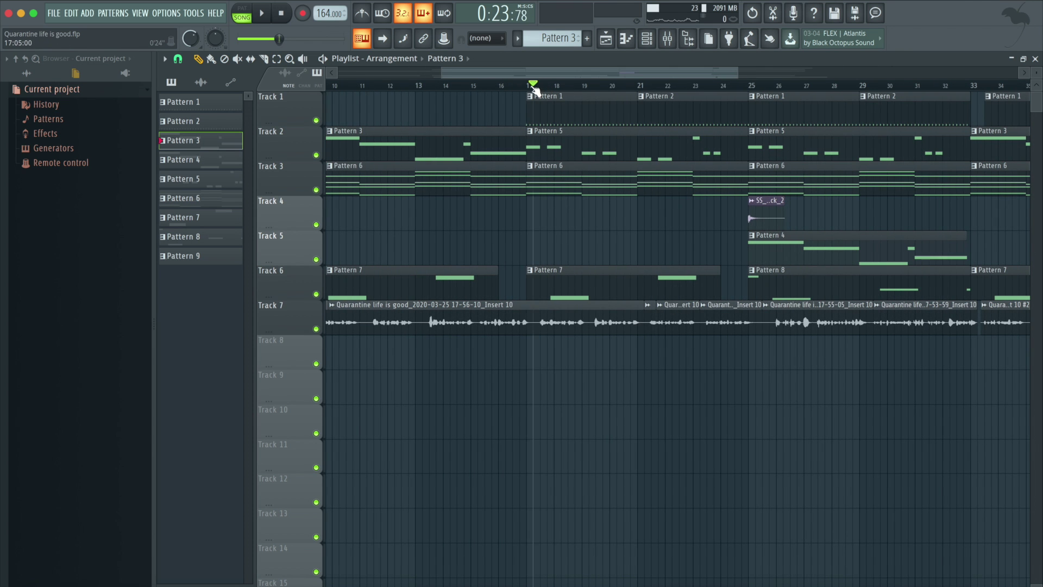
{"action": "right_click", "coordinate": [316, 156]}
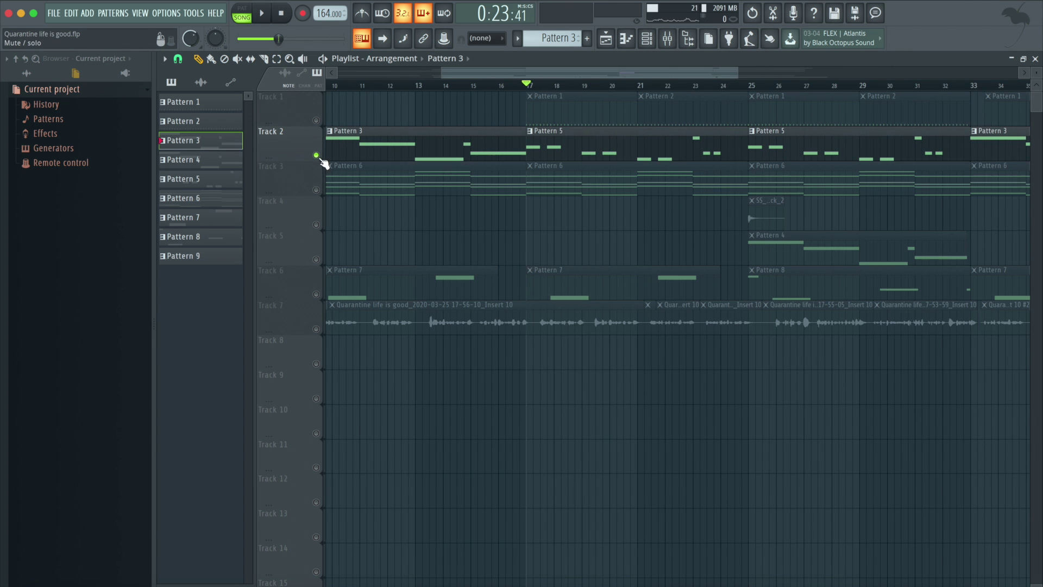
Play the soloed track 2 from bar 17 and check in the mixer which insert sounds
{"action": "key", "text": "space"}
{"action": "key", "text": "F9"}
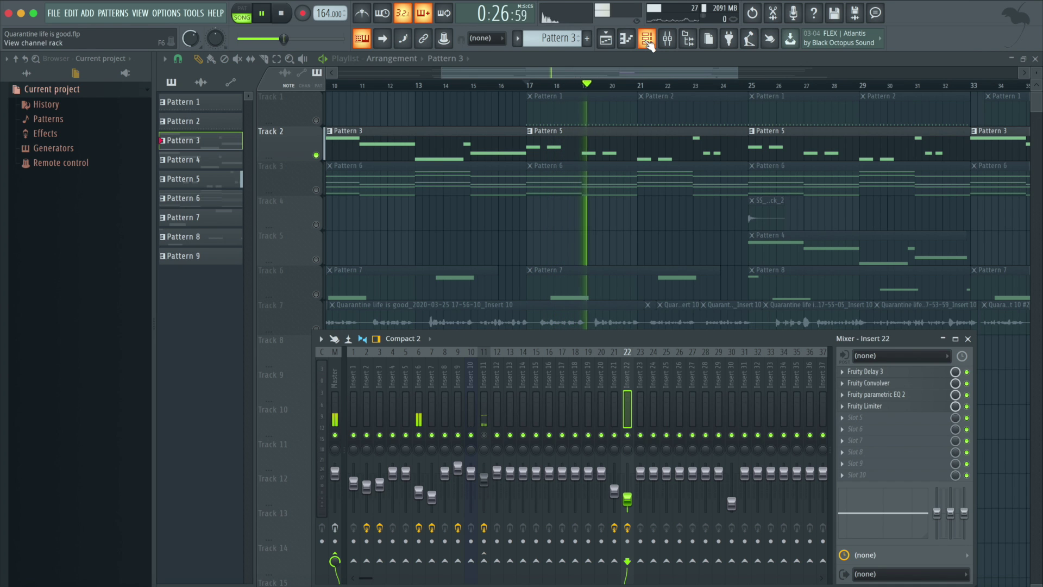
{"action": "key", "text": "space"}
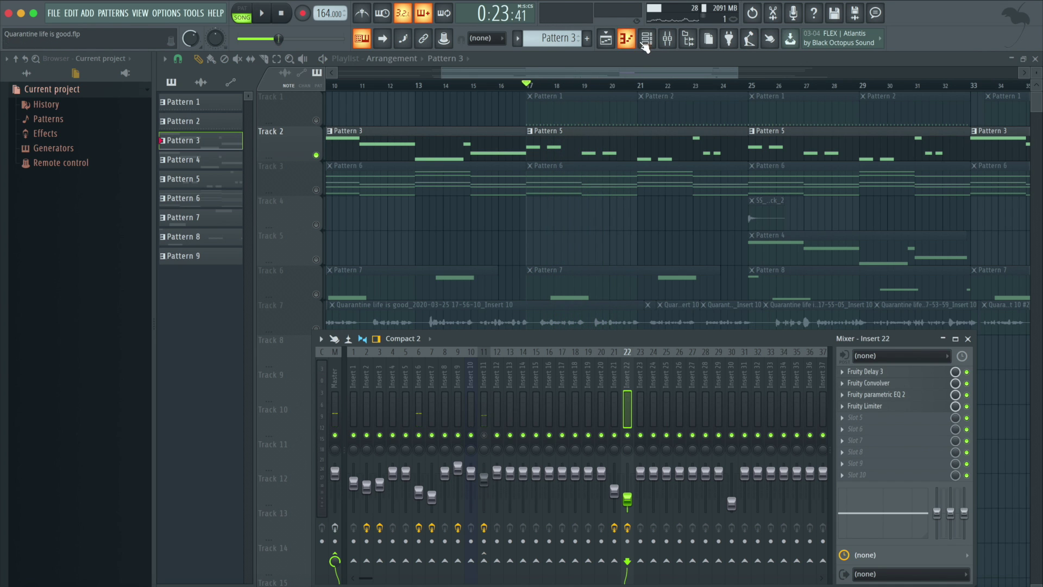
Open the BFB_808_Bb0_02 channel's sampler settings and check its Insert 6 in the mixer with a brief playback
{"action": "left_click", "coordinate": [646, 42]}
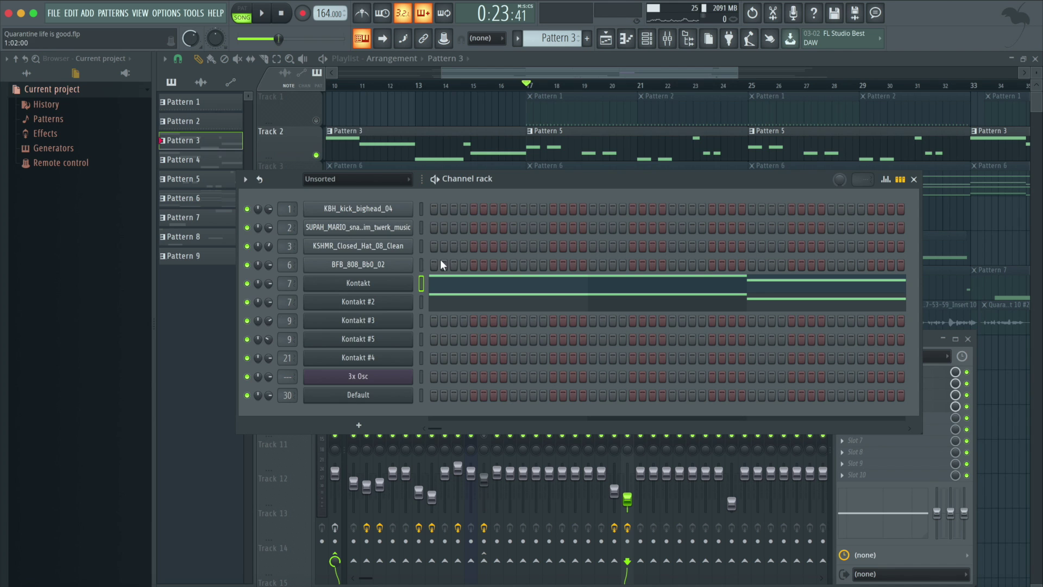
{"action": "left_click", "coordinate": [383, 264]}
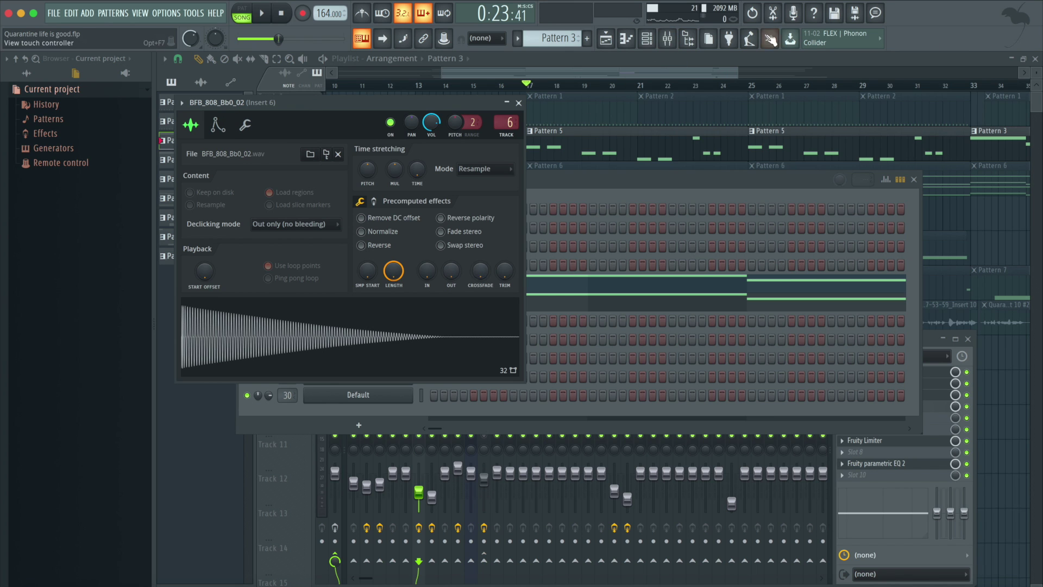
{"action": "left_click", "coordinate": [670, 47]}
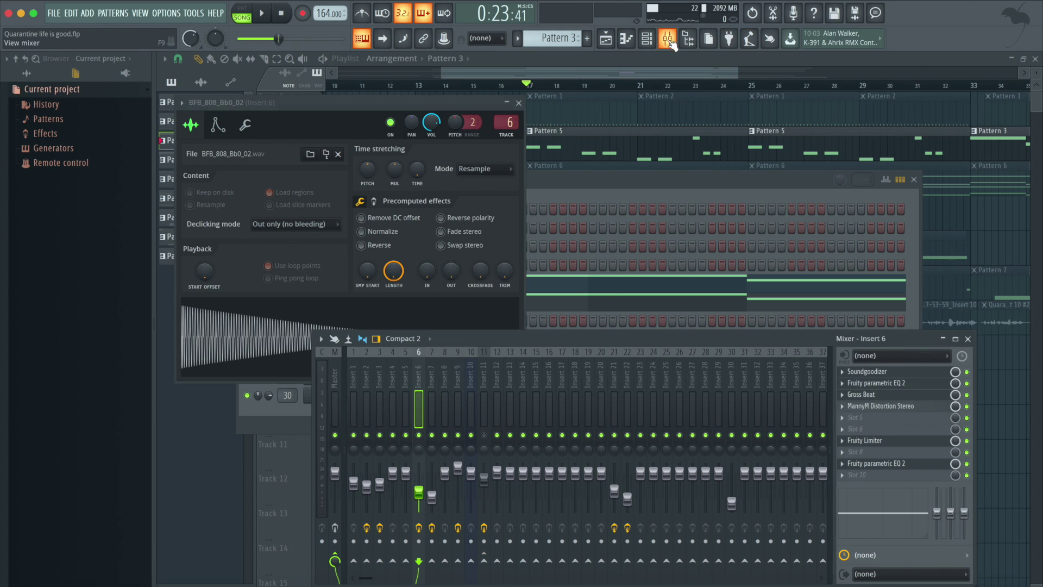
{"action": "left_click", "coordinate": [420, 527]}
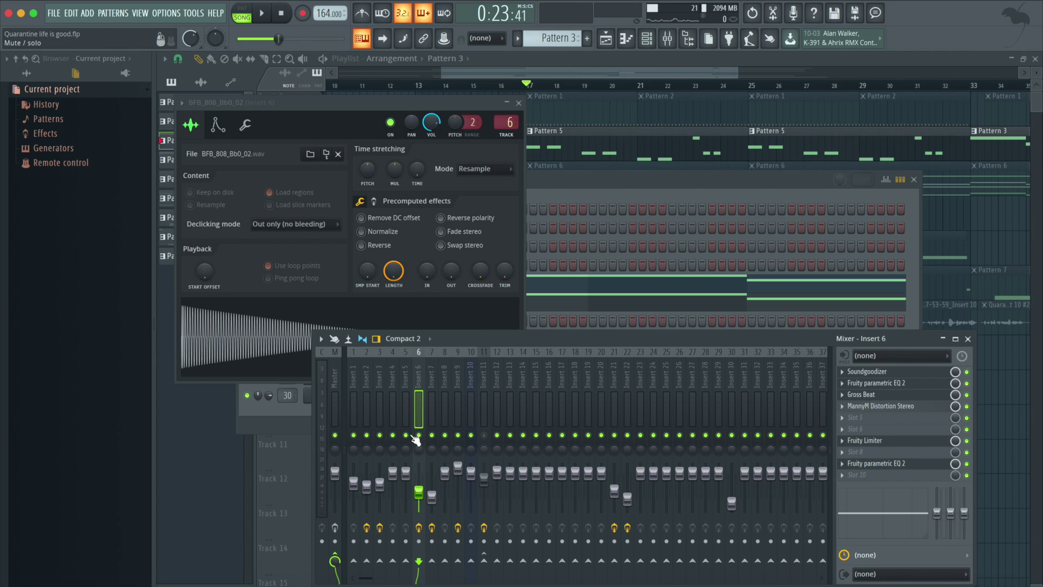
{"action": "key", "text": "space"}
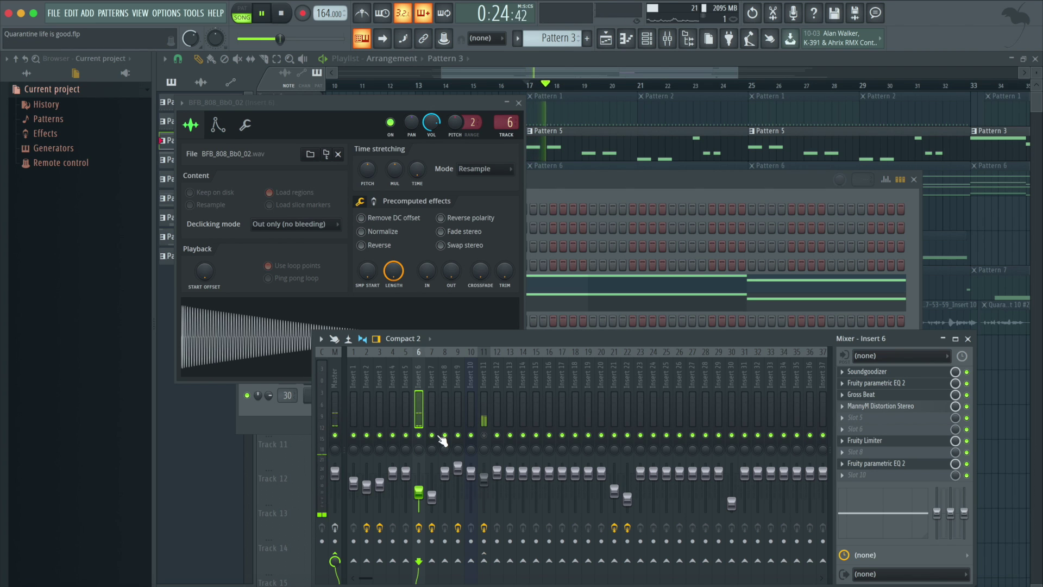
{"action": "key", "text": "space"}
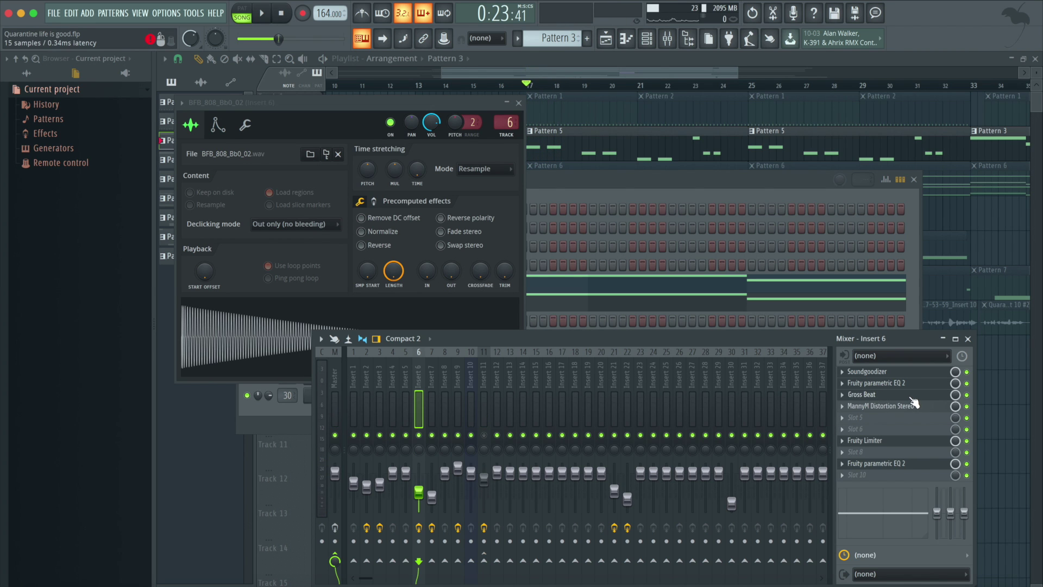
Open Gross Beat on Insert 6 and audition its 1/2 Bt Gate during playback, turning its volume mix back down
{"action": "left_click", "coordinate": [875, 398]}
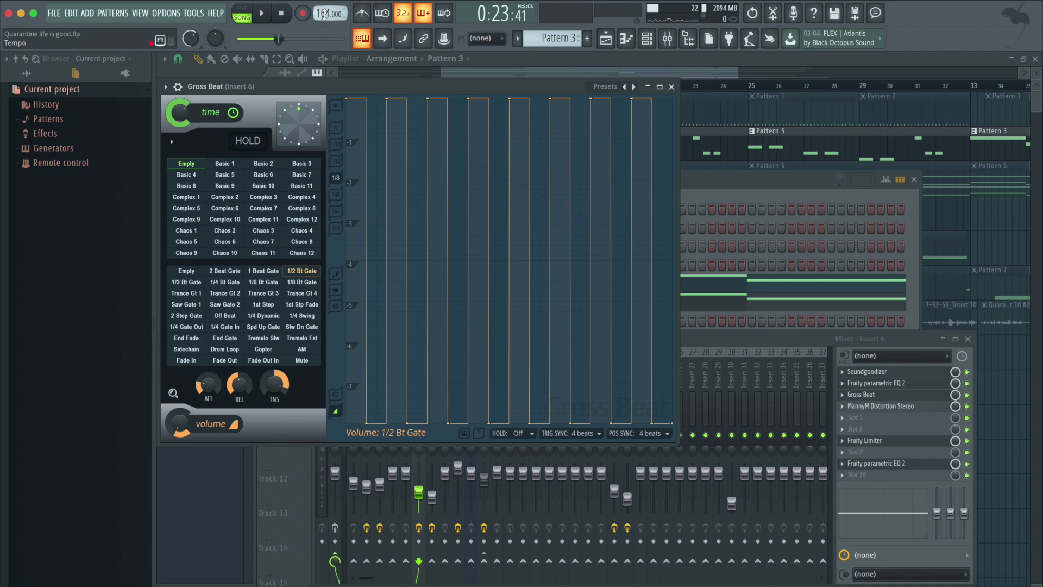
{"action": "key", "text": "space"}
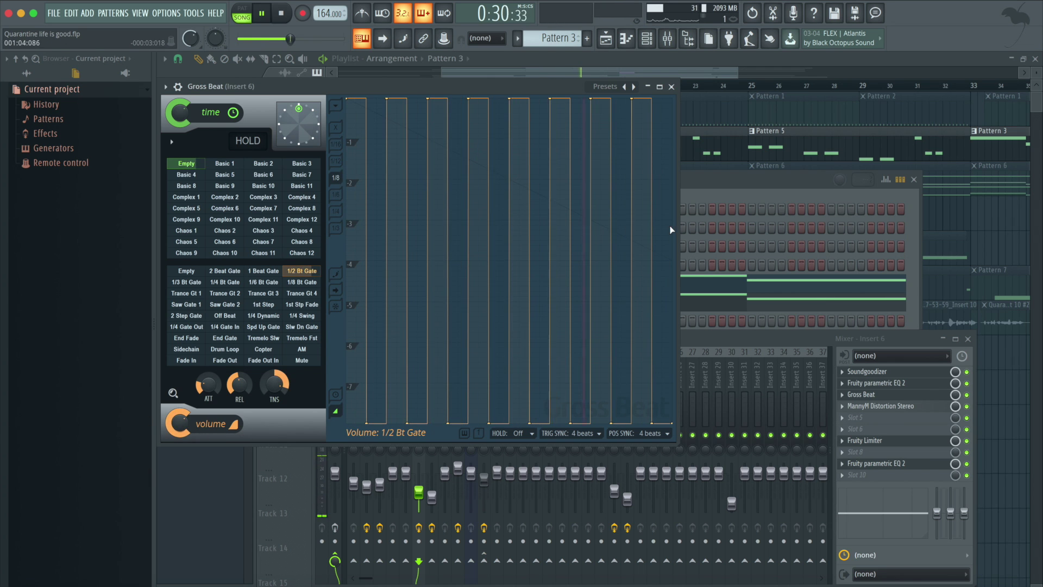
{"action": "left_click_drag", "start_coordinate": [180, 423], "coordinate": [179, 476]}
{"action": "left_click", "coordinate": [770, 338]}
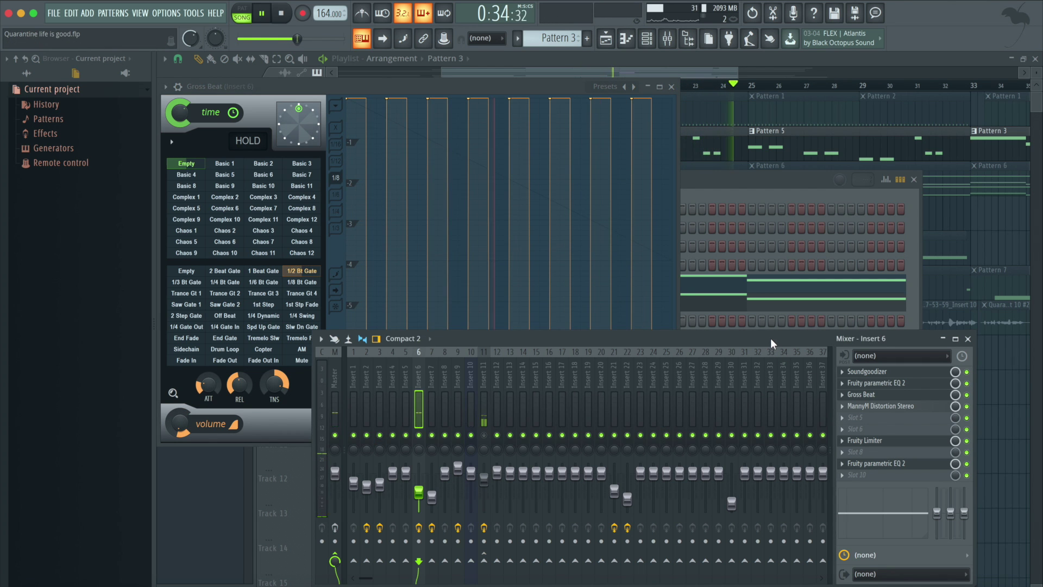
Inspect the Fruity parametric EQ 2 and MannyM Distortion Stereo settings on Insert 6, and close the distortion window
{"action": "left_click", "coordinate": [904, 384]}
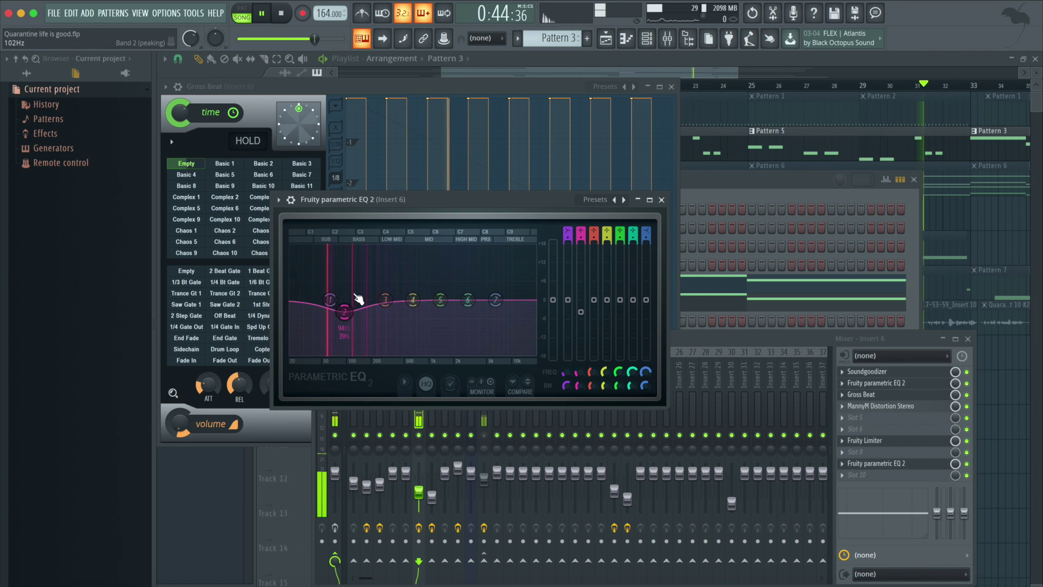
{"action": "left_click", "coordinate": [881, 406]}
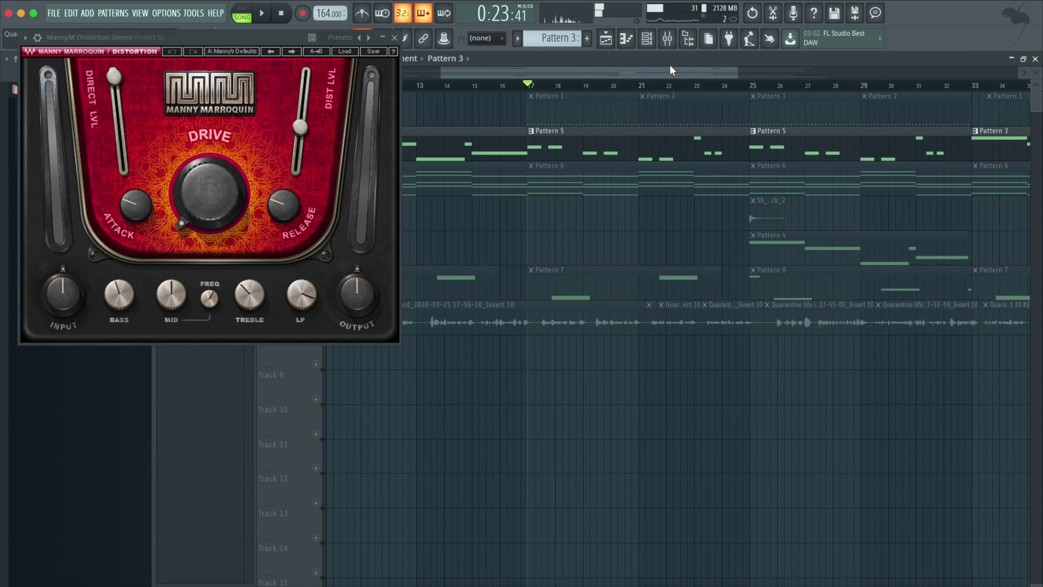
{"action": "left_click", "coordinate": [667, 38]}
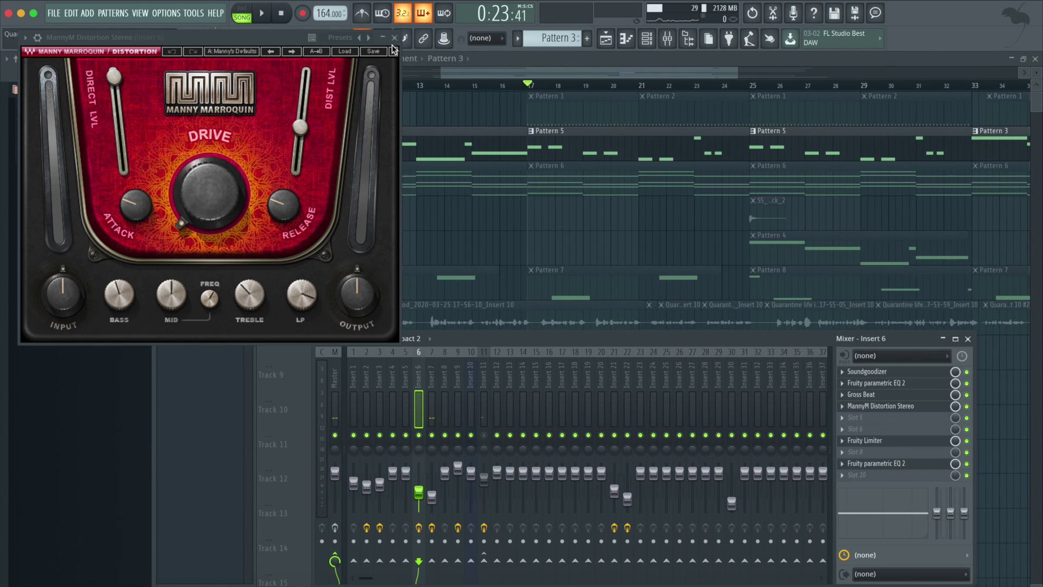
{"action": "left_click", "coordinate": [395, 38]}
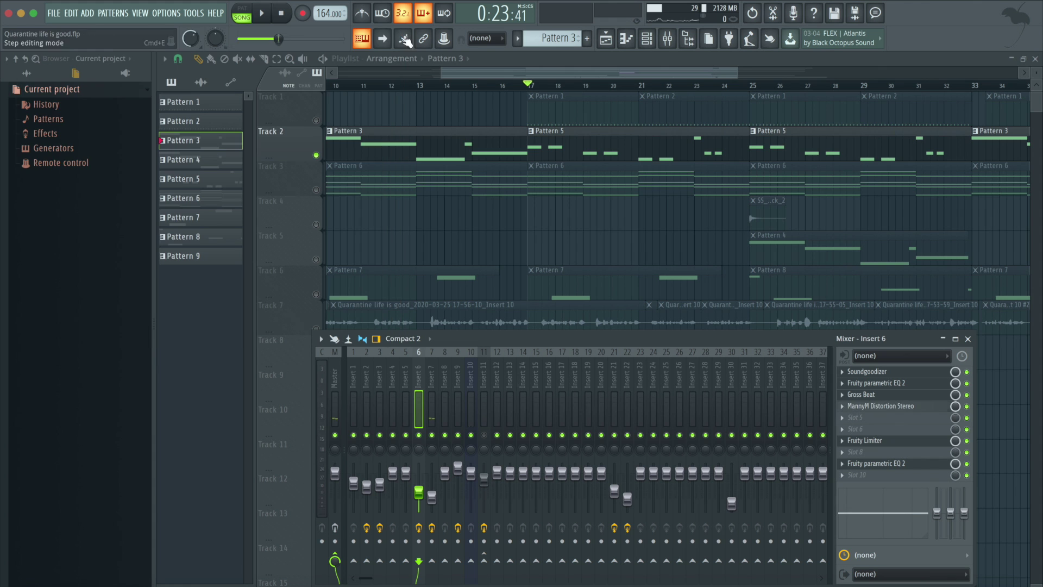
Open track 2's Pattern 5 clip in the piano roll and review its BFB_808_Bb0_02 notes
{"action": "double_click", "coordinate": [603, 153]}
{"action": "left_click_drag", "start_coordinate": [484, 75], "coordinate": [337, 75]}
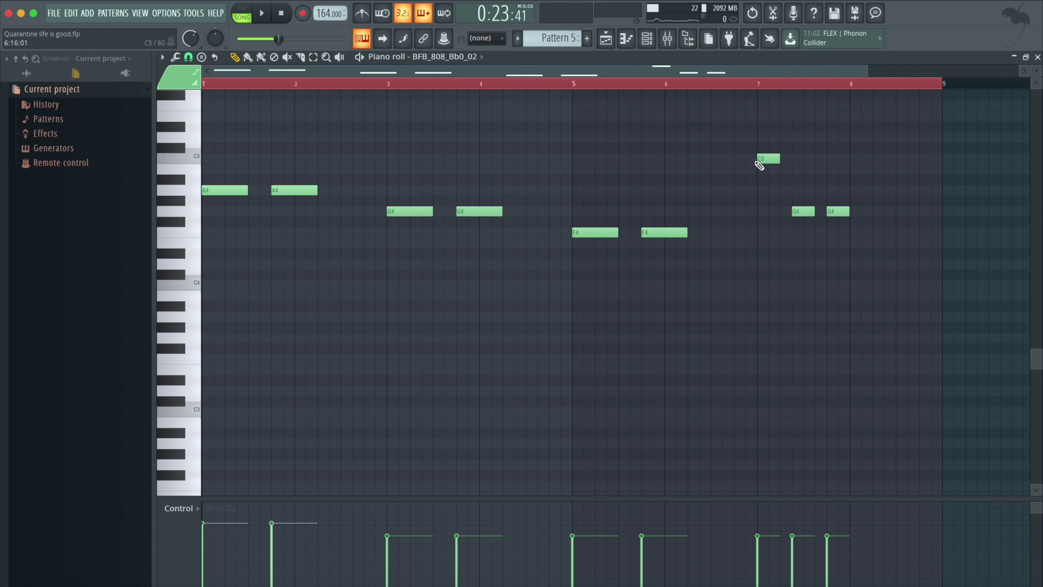
Return to the playlist, solo track 1 and fit the whole arrangement from bar 1 in view
{"action": "left_click", "coordinate": [606, 38]}
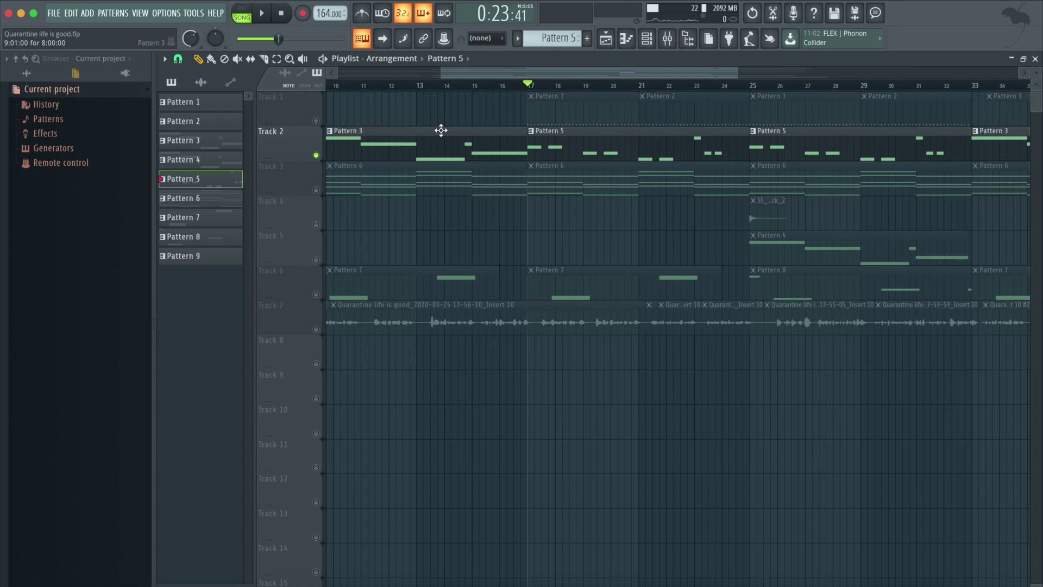
{"action": "left_click", "coordinate": [315, 120]}
{"action": "left_click", "coordinate": [316, 155]}
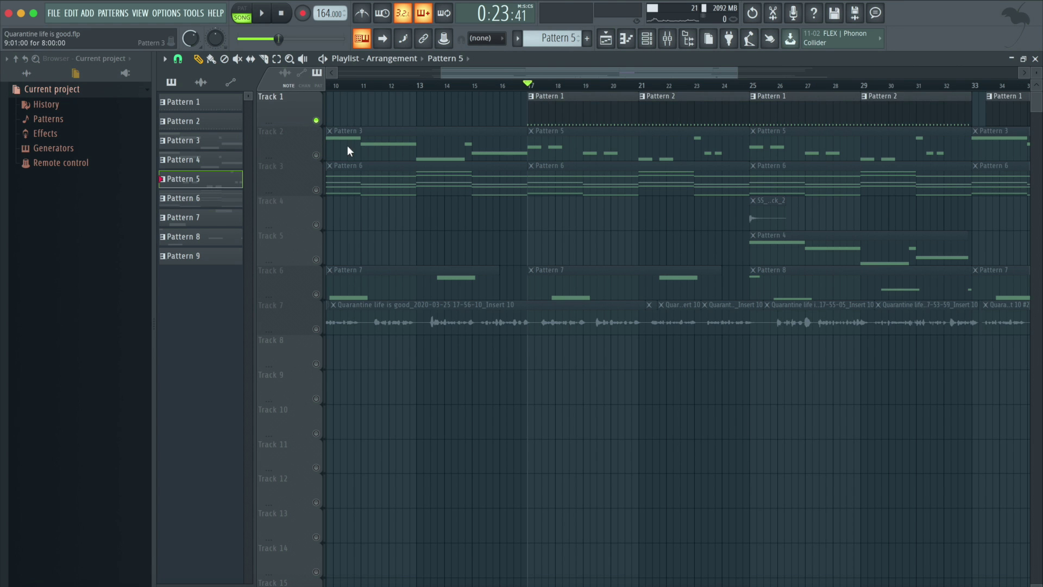
{"action": "left_click", "coordinate": [740, 73]}
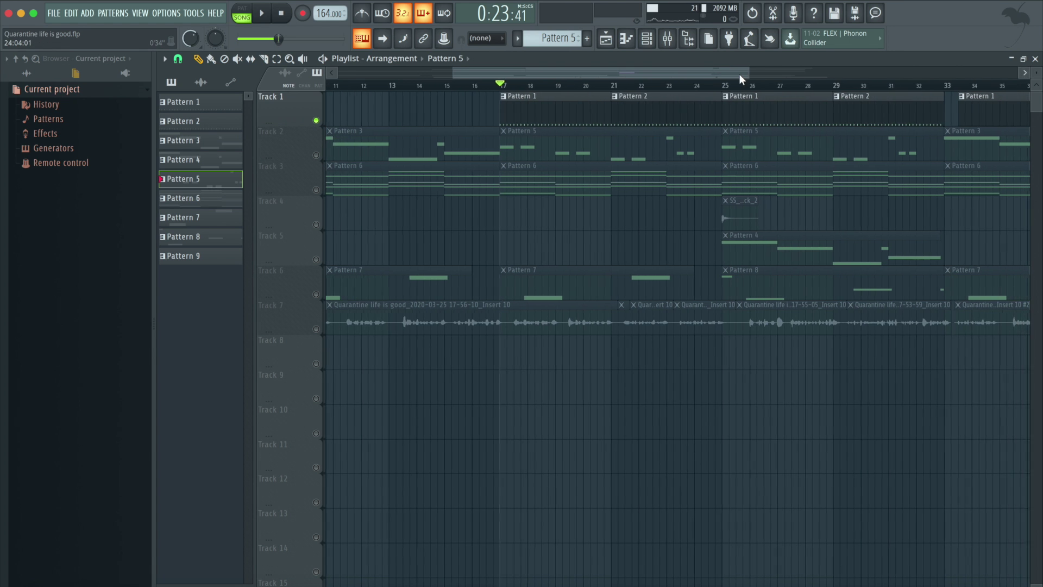
{"action": "left_click_drag", "start_coordinate": [749, 73], "coordinate": [1039, 90]}
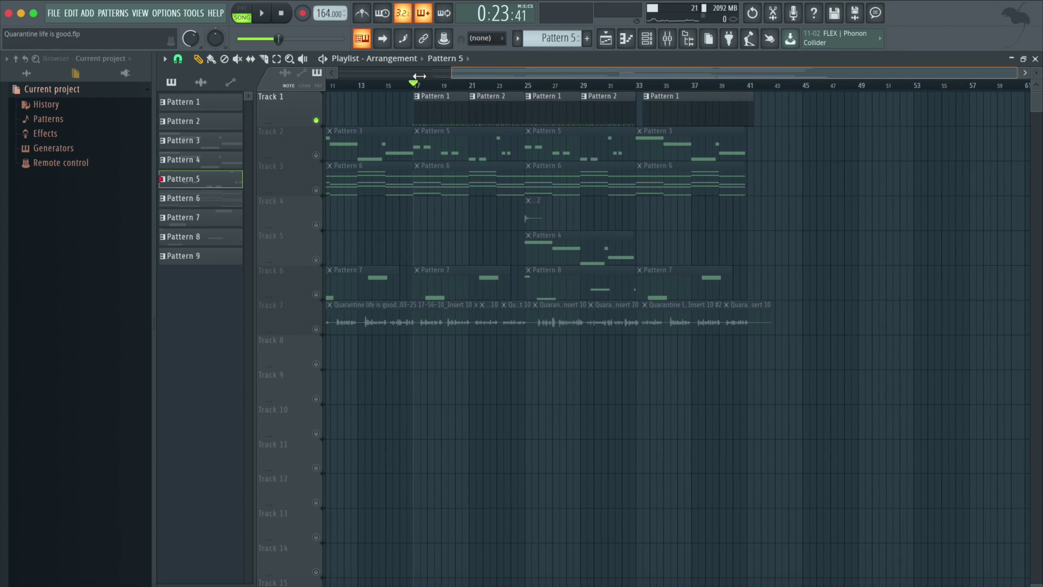
{"action": "left_click_drag", "start_coordinate": [445, 70], "coordinate": [338, 70]}
Open track 1's Pattern 1, check the snare's sampler settings in the channel rack and audition the drum pattern
{"action": "double_click", "coordinate": [540, 113]}
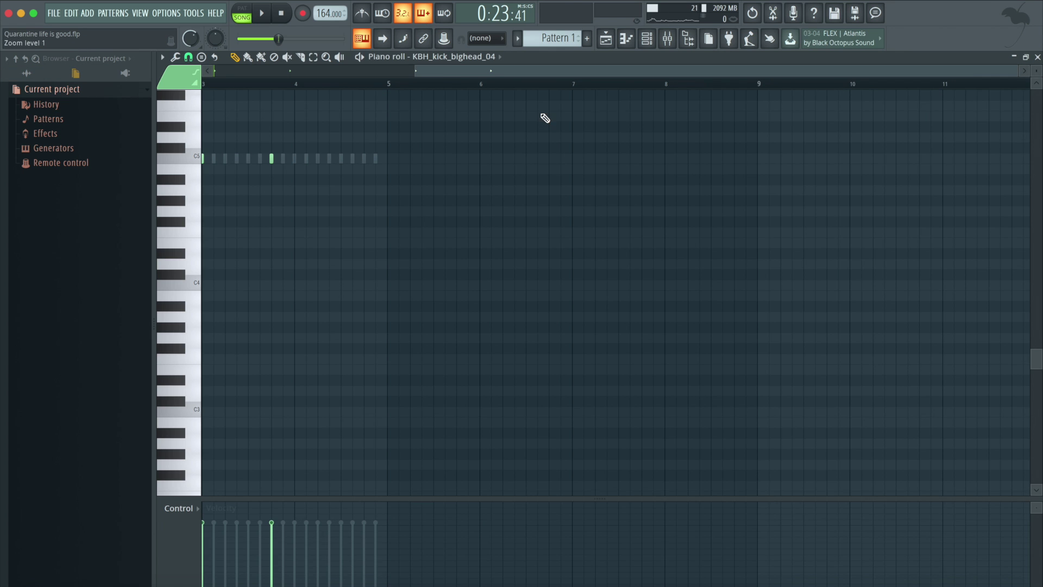
{"action": "left_click", "coordinate": [657, 44]}
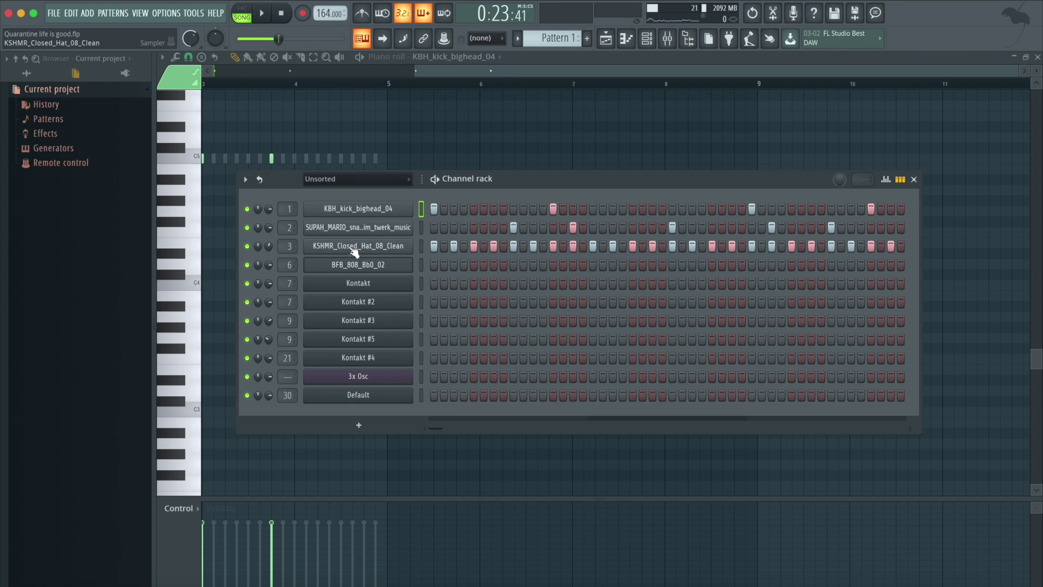
{"action": "left_click", "coordinate": [394, 233]}
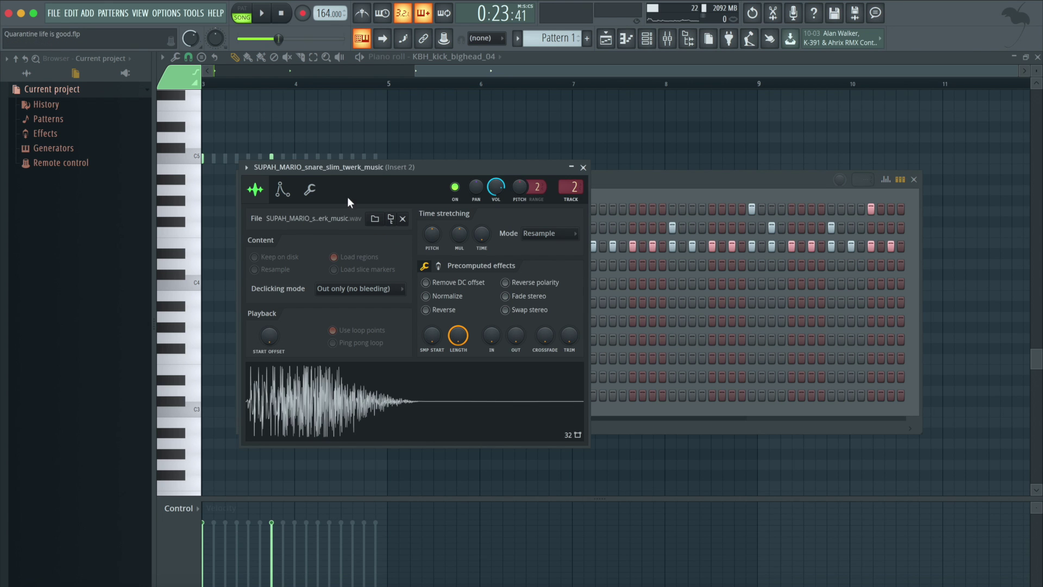
{"action": "left_click", "coordinate": [611, 189]}
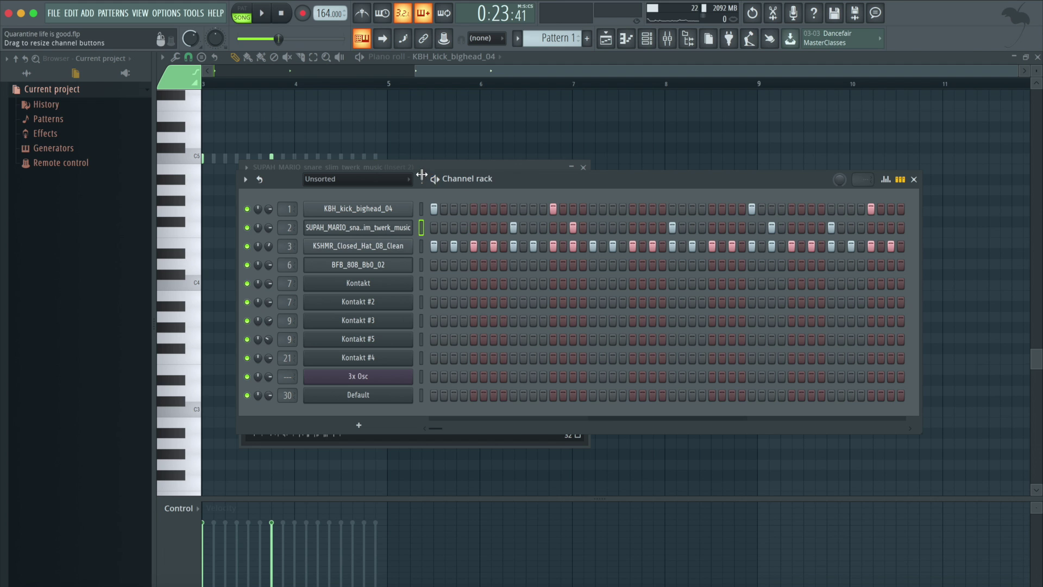
{"action": "key", "text": "space"}
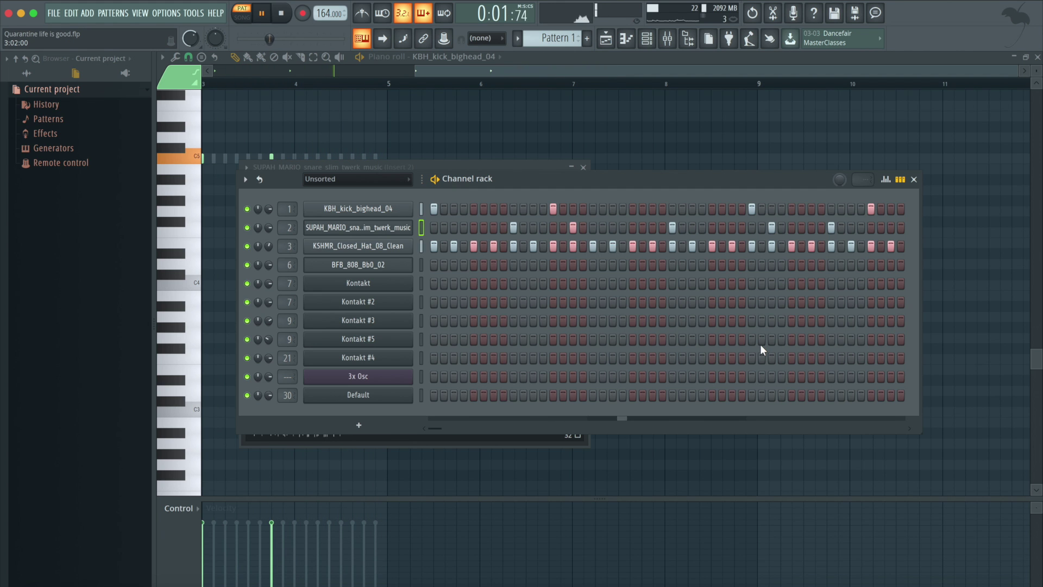
{"action": "key", "text": "space"}
Compare mixer Inserts 1 and 2 and inspect Insert 2's Fruity Limiter and Fruity parametric EQ 2 settings
{"action": "left_click", "coordinate": [672, 43]}
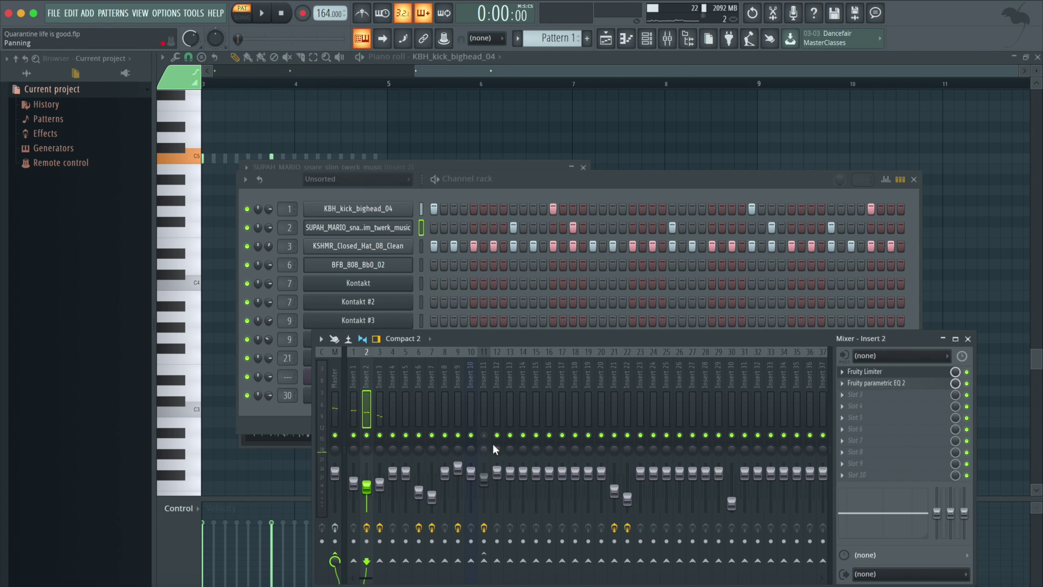
{"action": "left_click", "coordinate": [351, 368]}
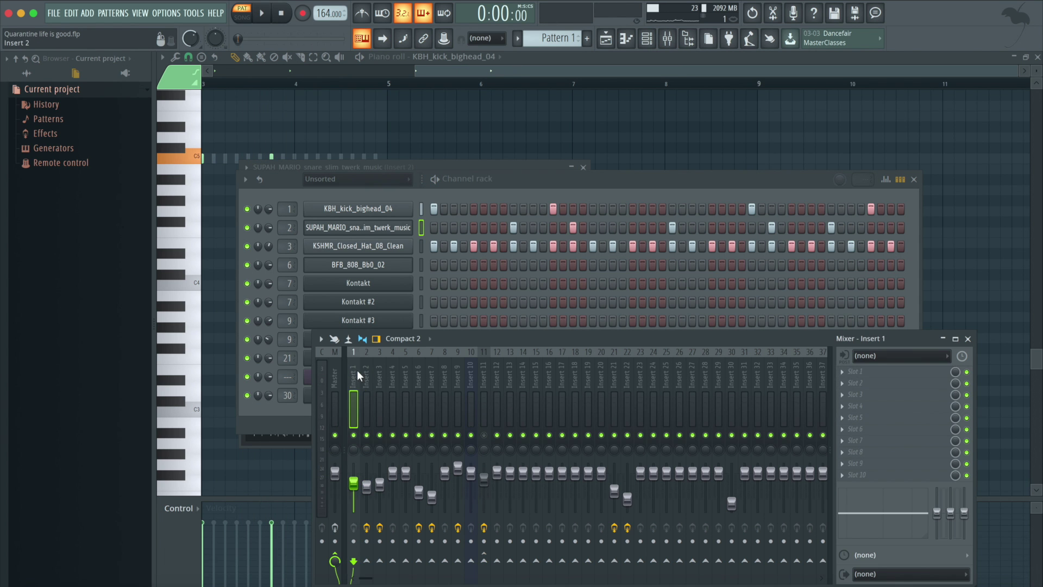
{"action": "left_click", "coordinate": [365, 373]}
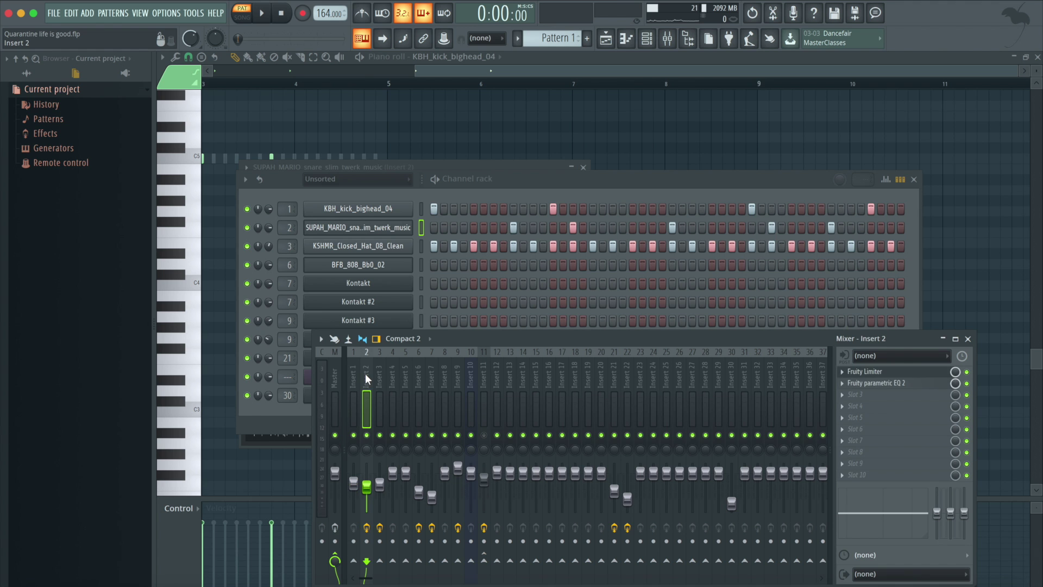
{"action": "left_click", "coordinate": [890, 372]}
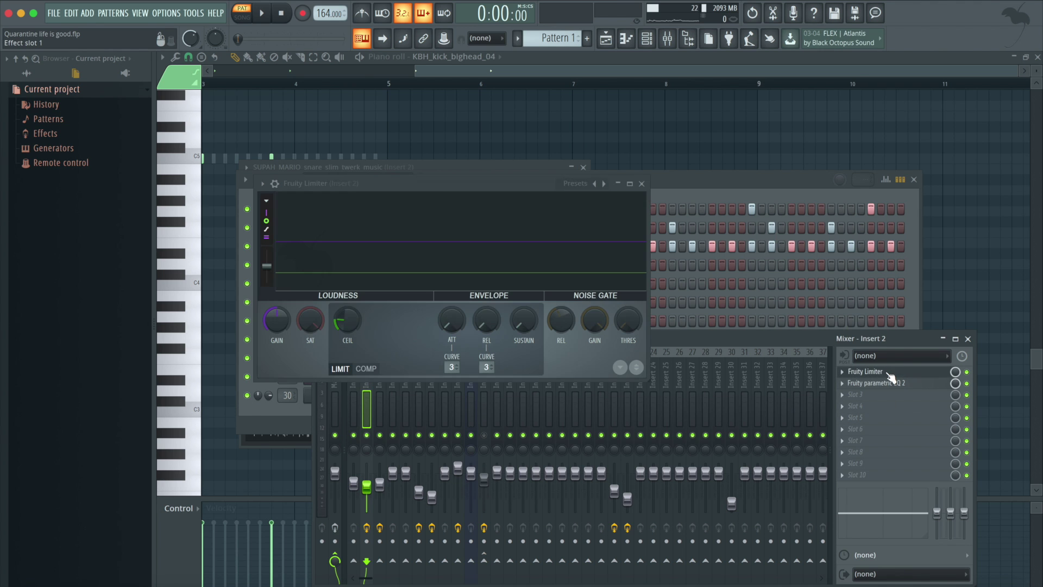
{"action": "left_click", "coordinate": [642, 184]}
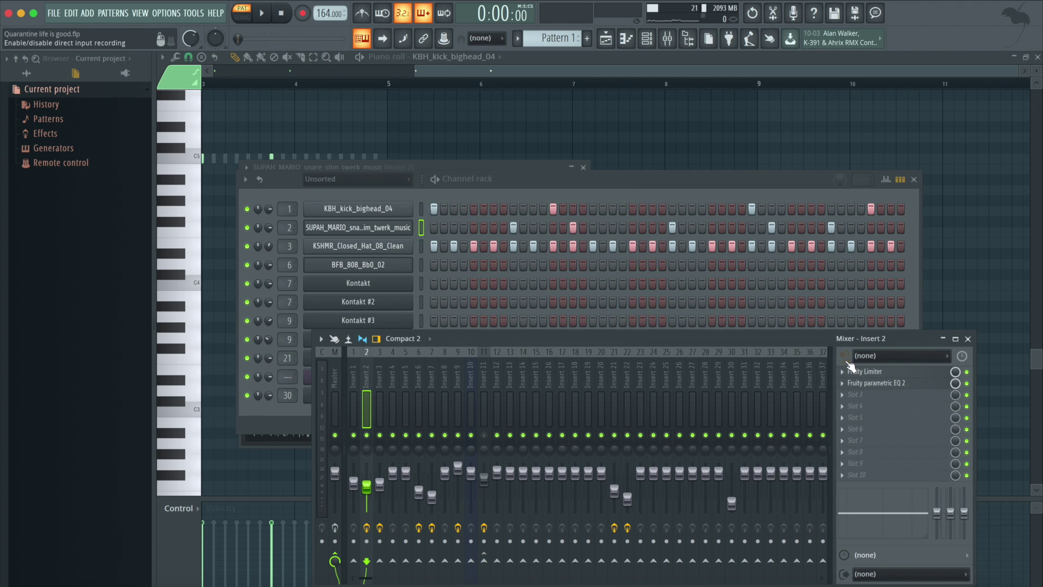
{"action": "left_click", "coordinate": [887, 383]}
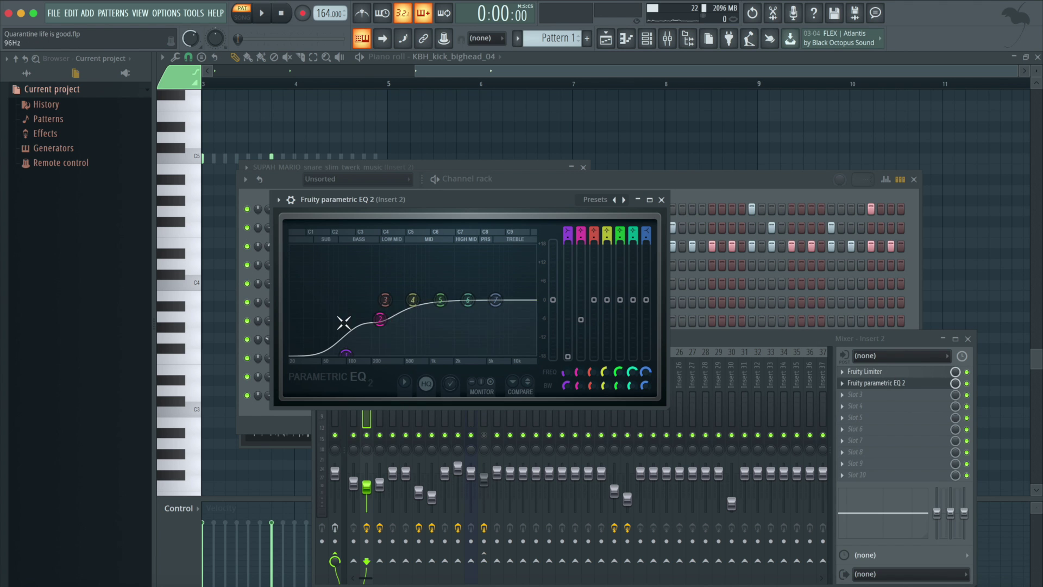
Open the KSHMR_Closed_Hat_08_Clean channel's sampler settings and inspect the Fruity parametric EQ 2 and Fruity Convolver on Insert 3
{"action": "left_click", "coordinate": [716, 179]}
{"action": "key", "text": "z"}
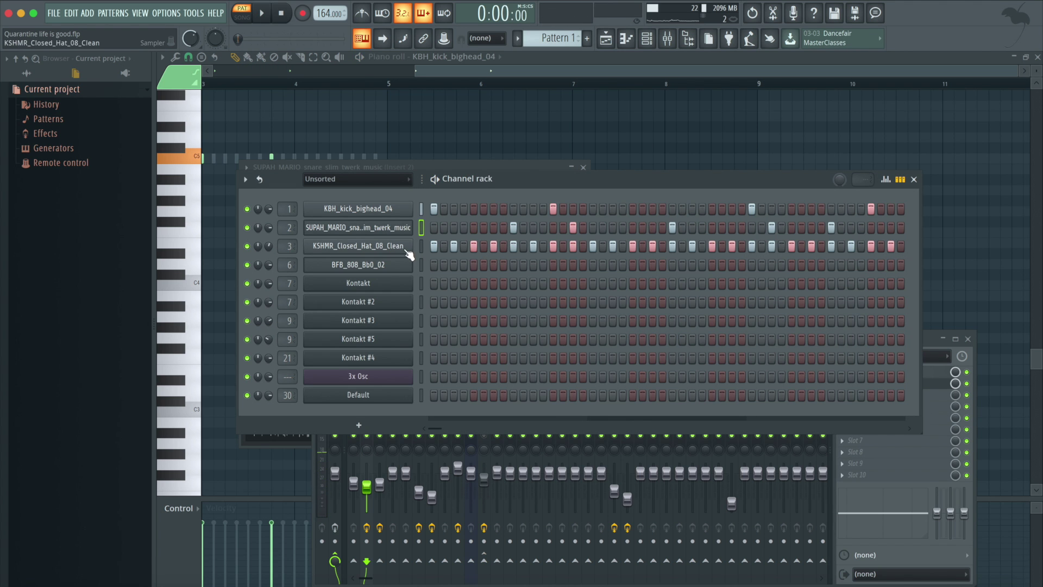
{"action": "left_click", "coordinate": [377, 254]}
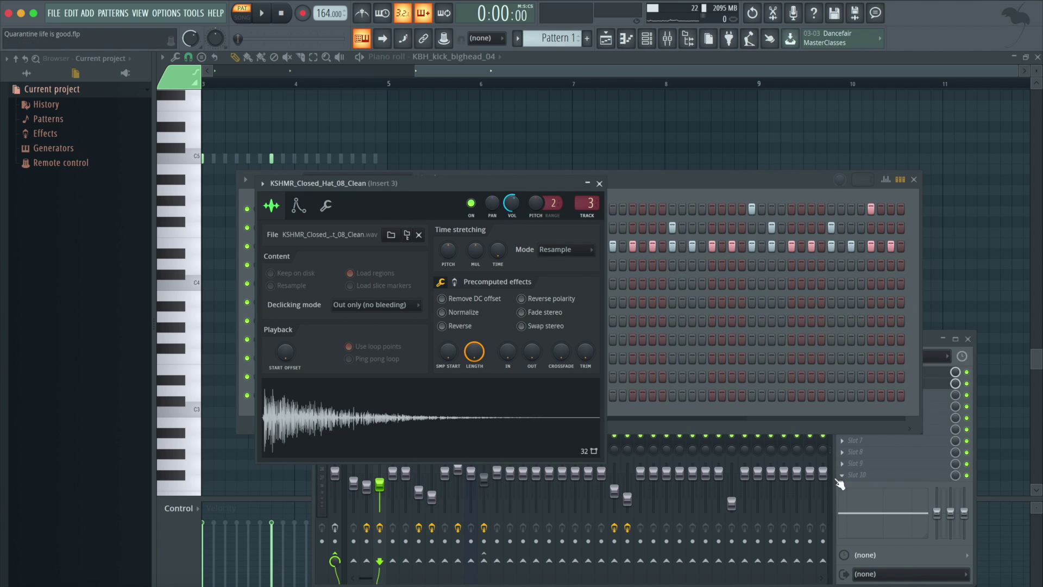
{"action": "left_click", "coordinate": [691, 439]}
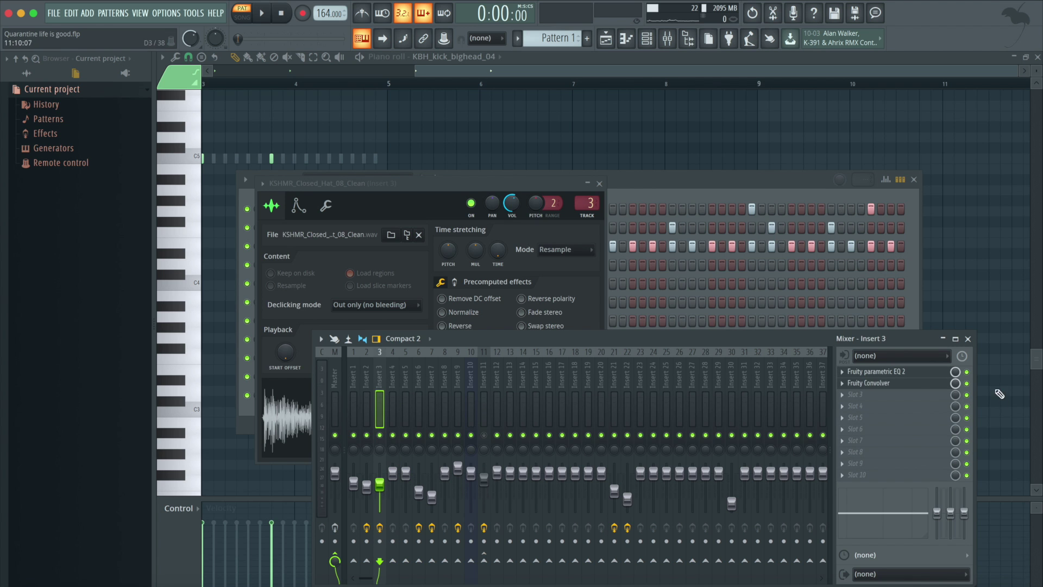
{"action": "left_click", "coordinate": [896, 373]}
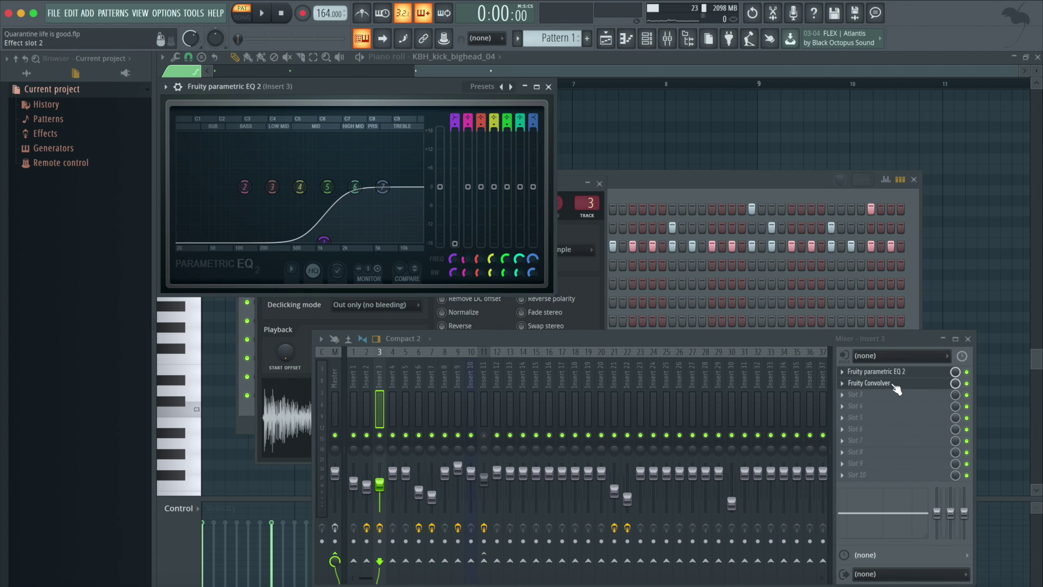
{"action": "left_click", "coordinate": [895, 383]}
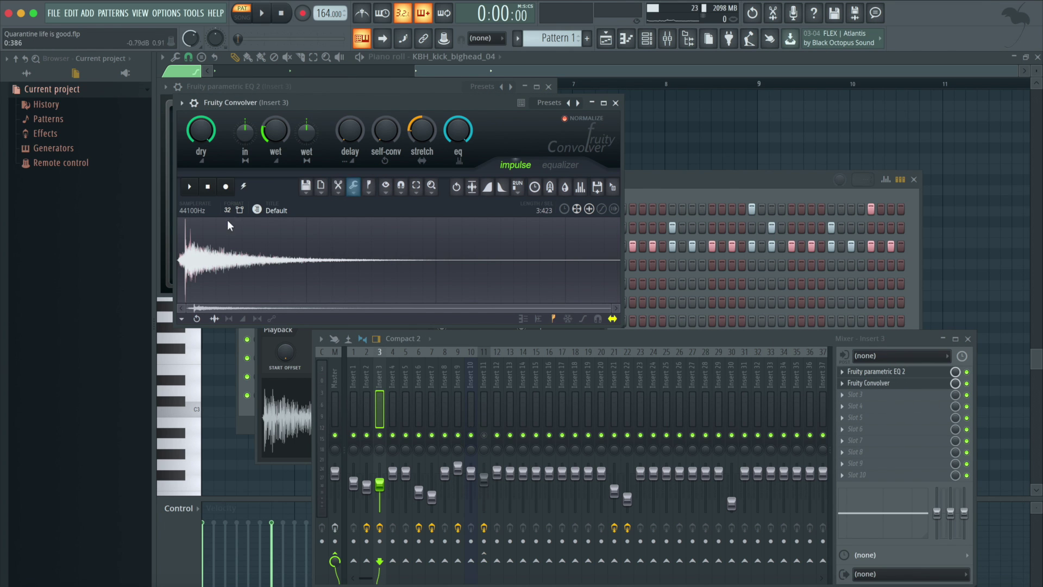
Audition the Fruity Convolver's wet level at 0.0 dB during playback, turn it back down and stop playback
{"action": "key", "text": "space"}
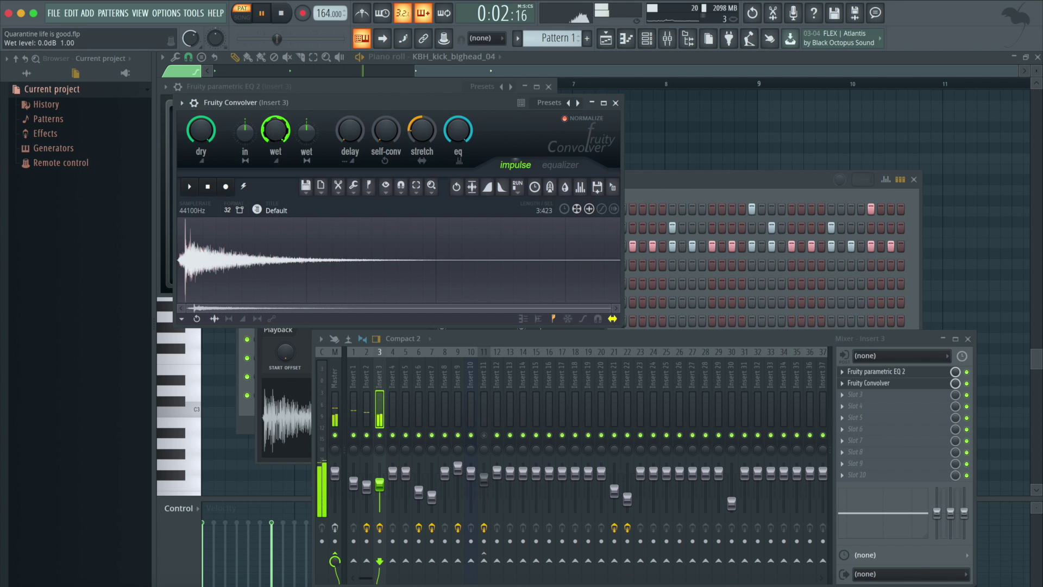
{"action": "left_click_drag", "start_coordinate": [275, 131], "coordinate": [275, 165]}
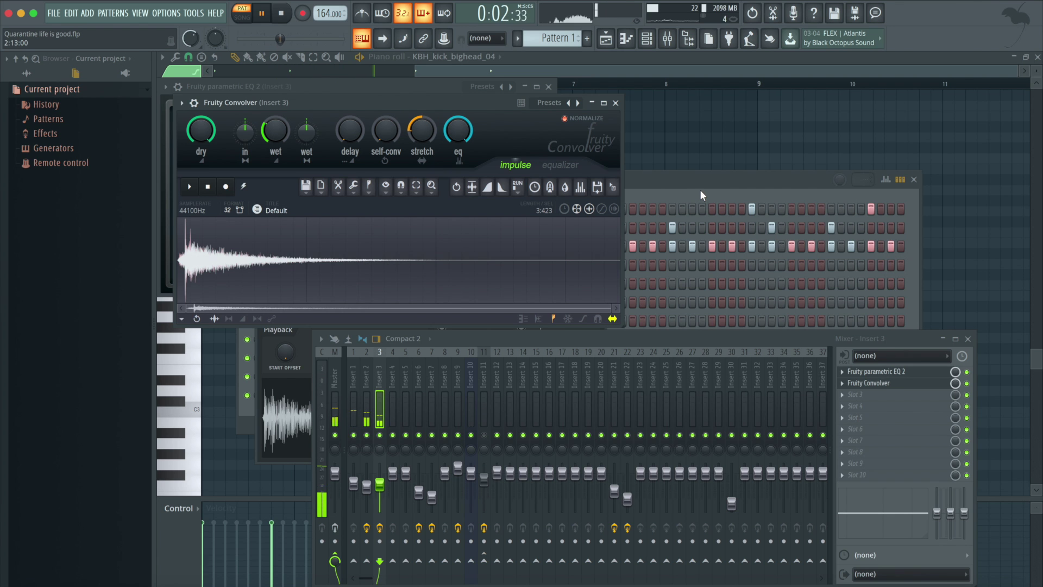
{"action": "key", "text": "space"}
Return to the playlist, unsolo track 1 so all tracks are active, and mute the vocal clips on track 7
{"action": "left_click", "coordinate": [606, 38]}
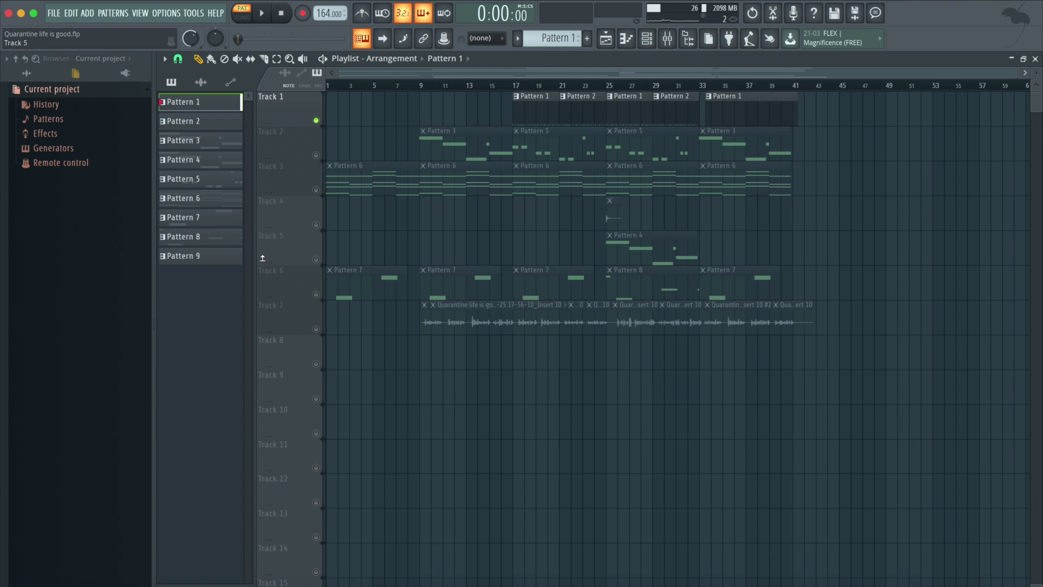
{"action": "right_click", "coordinate": [317, 190]}
{"action": "right_click", "coordinate": [316, 190]}
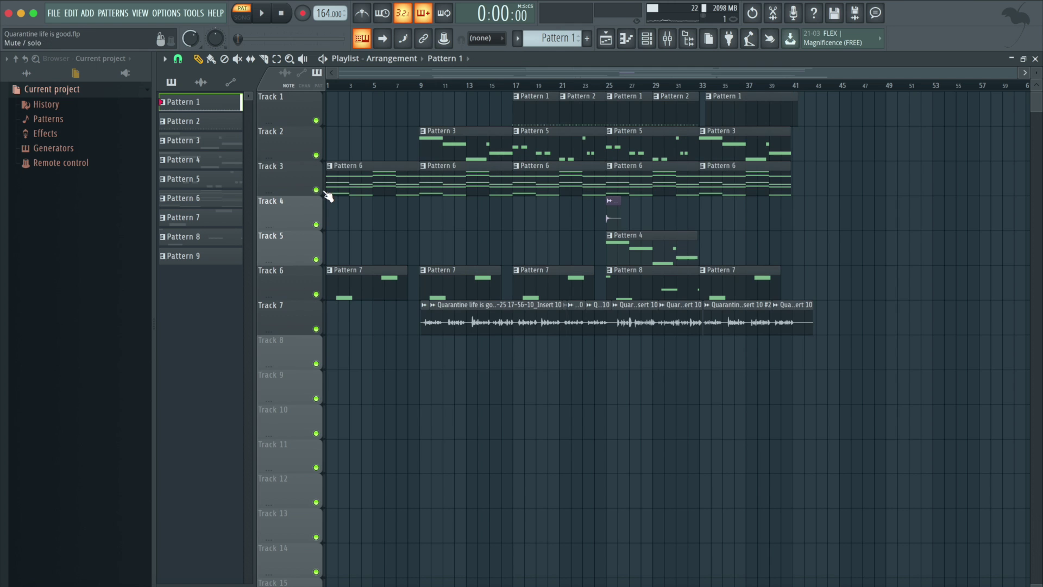
{"action": "left_click", "coordinate": [316, 329]}
Glance at the mixer, play the arrangement without vocals from bar 17 to about bar 25, and stop
{"action": "left_click", "coordinate": [667, 39]}
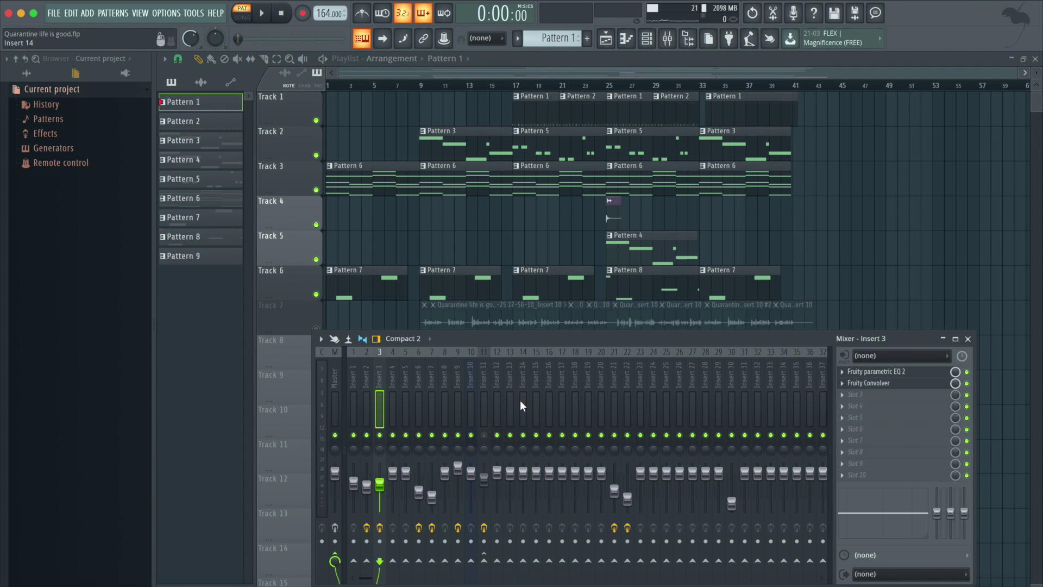
{"action": "left_click", "coordinate": [520, 84]}
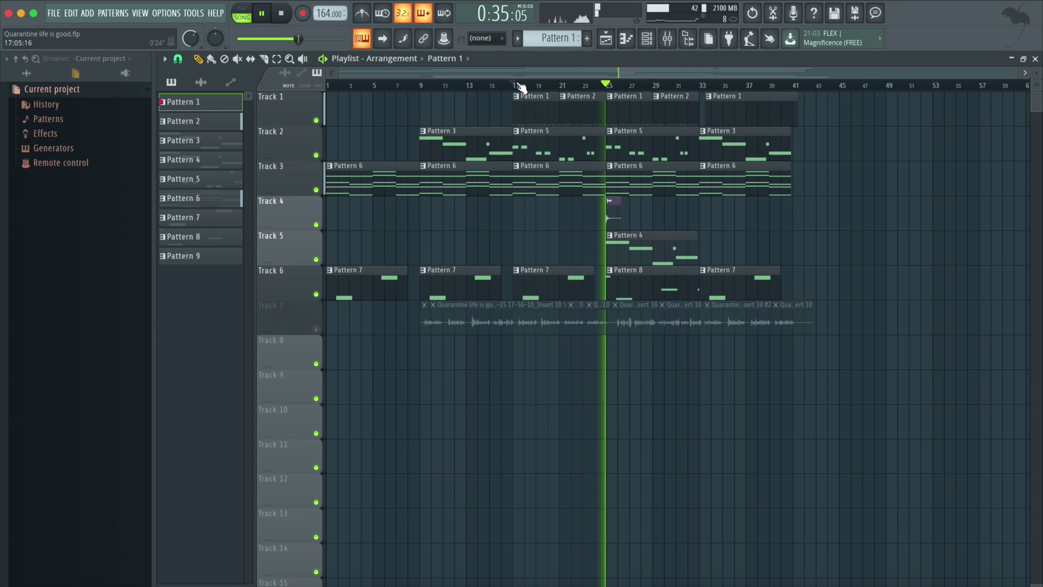
{"action": "key", "text": "space"}
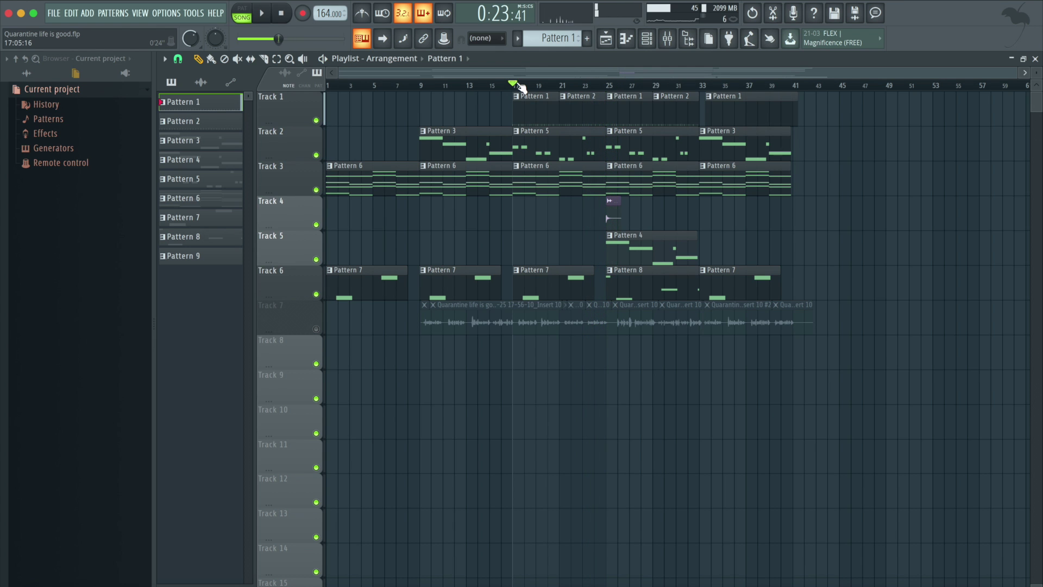